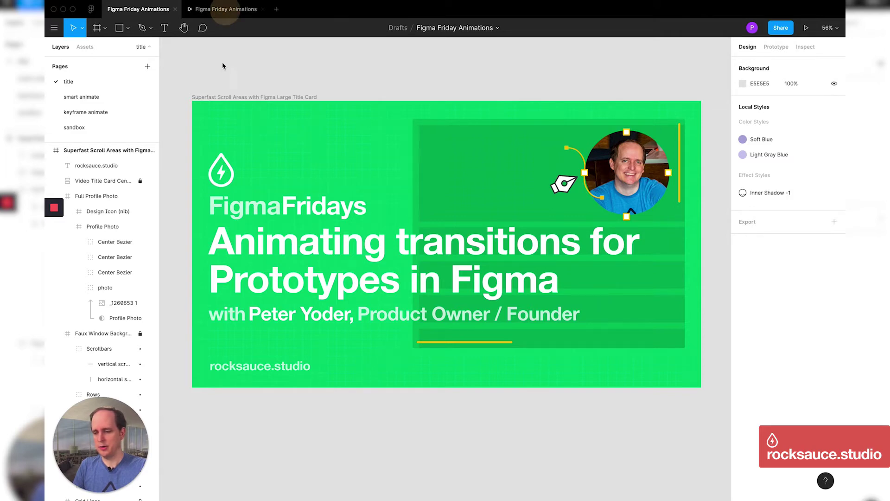
Switch to the Figma Friday Animations prototype showing the Discover Activities phone screen
left_click(211, 15)
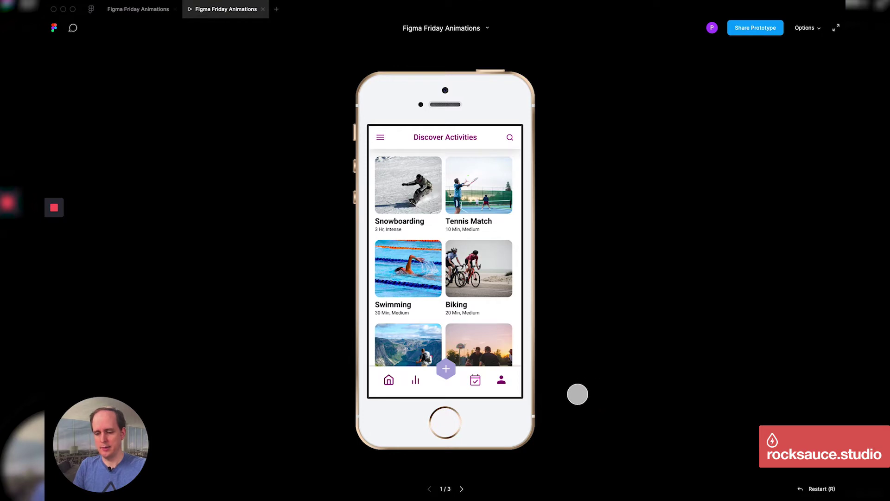
Open and close the hexagon plus button's radial menu twice, then return to the design file
left_click(447, 371)
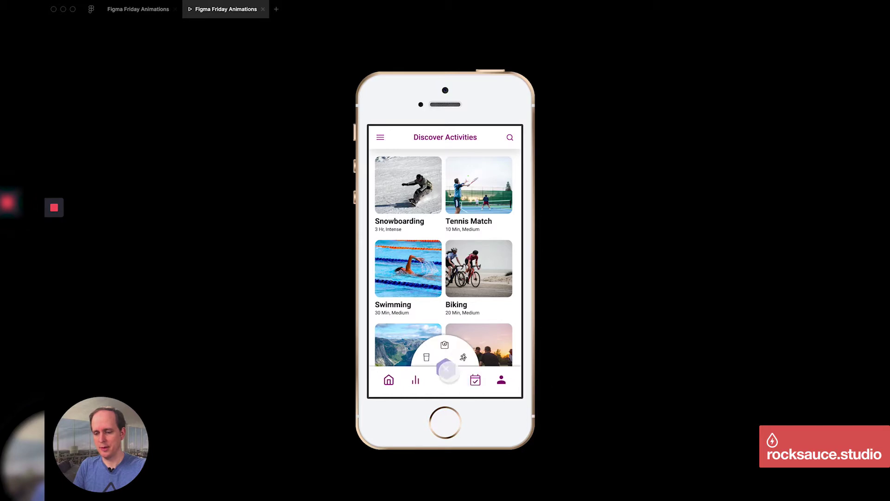
left_click(446, 370)
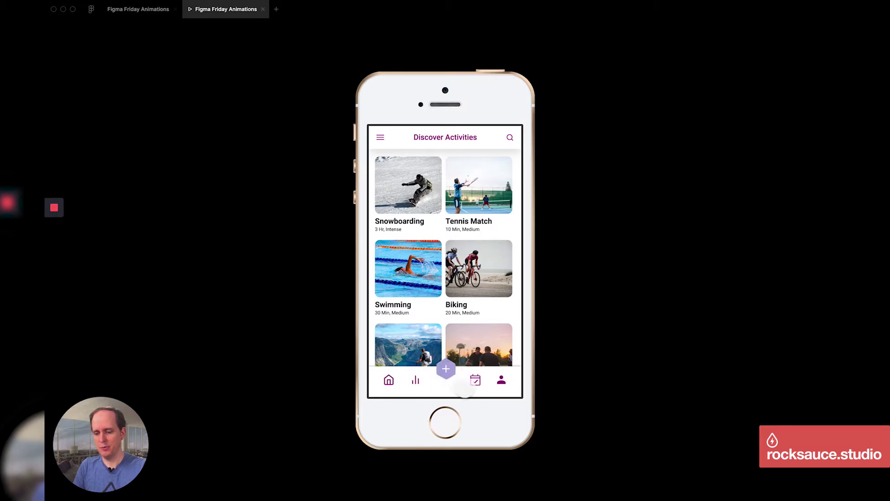
left_click(452, 377)
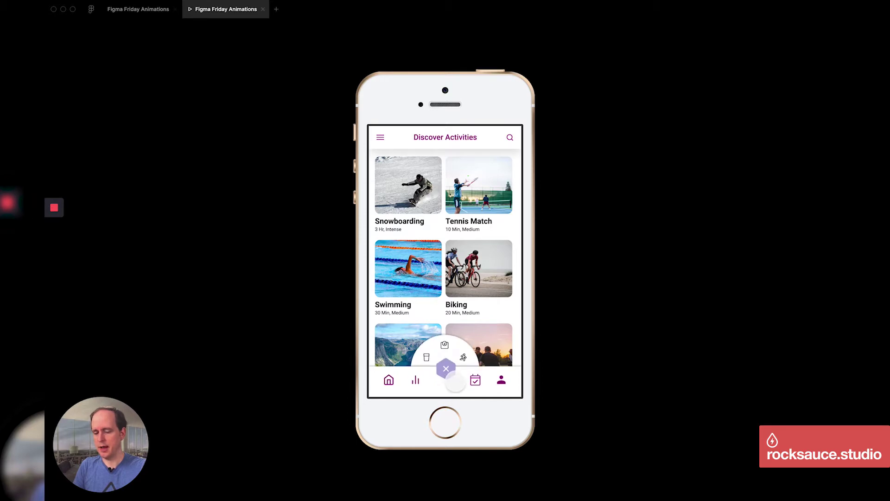
left_click(446, 370)
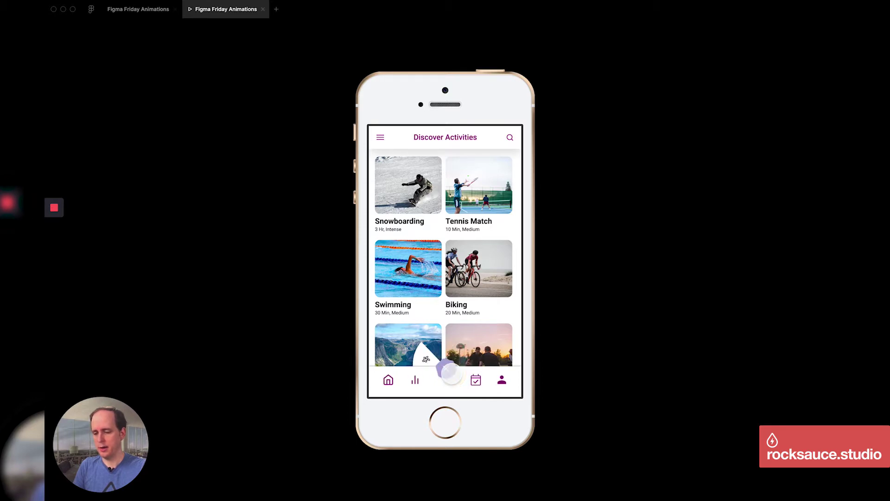
left_click(138, 9)
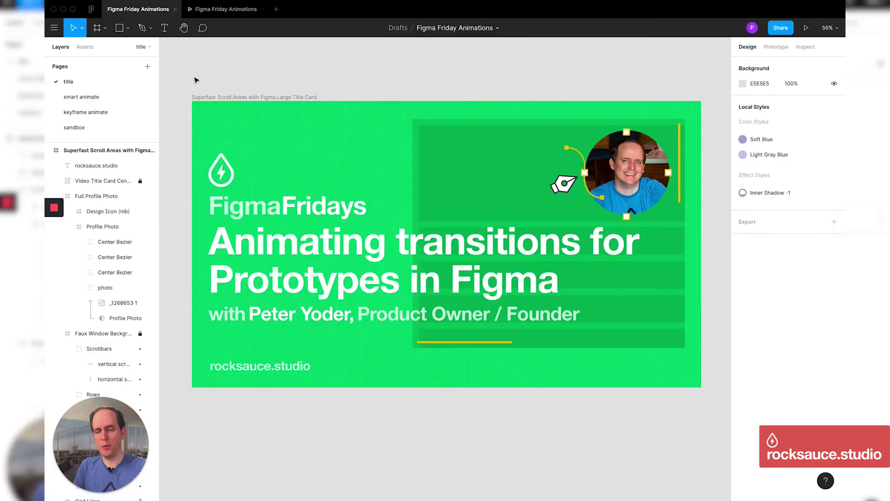
Go to the smart animate page and zoom in on the Screen initial and Screen changed frames
left_click(90, 96)
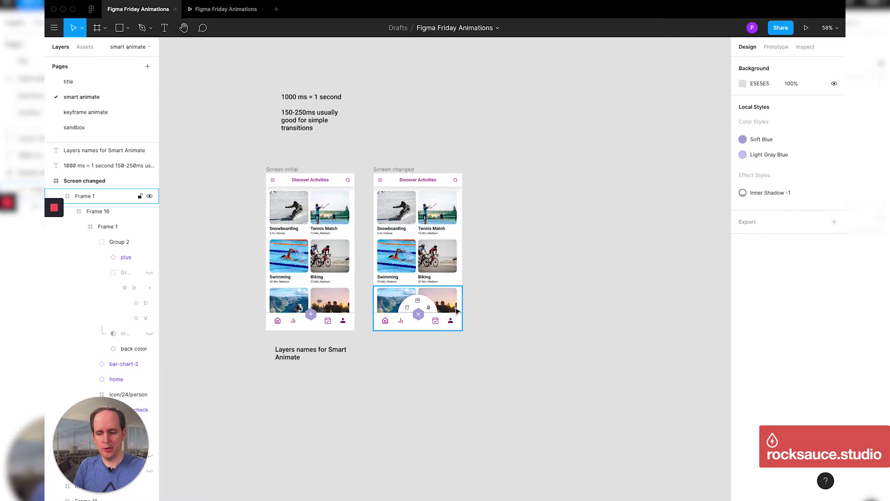
scroll(457, 310, "up", 5)
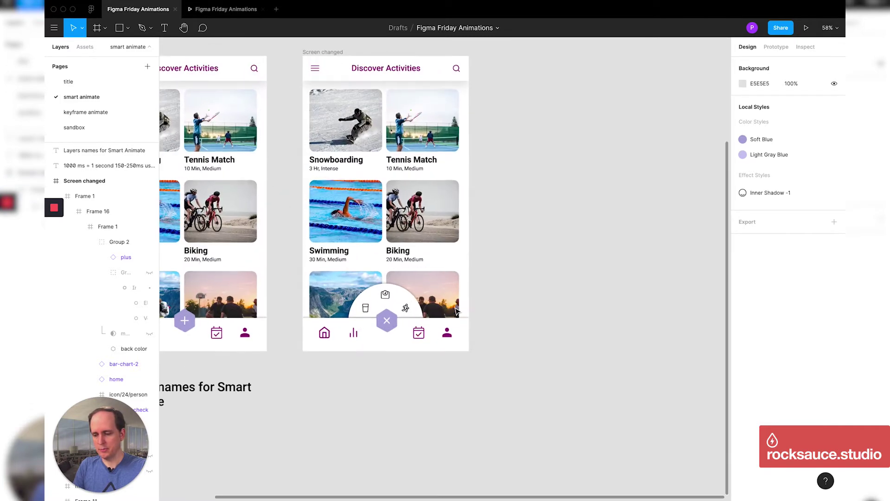
scroll(457, 185, "left", 5)
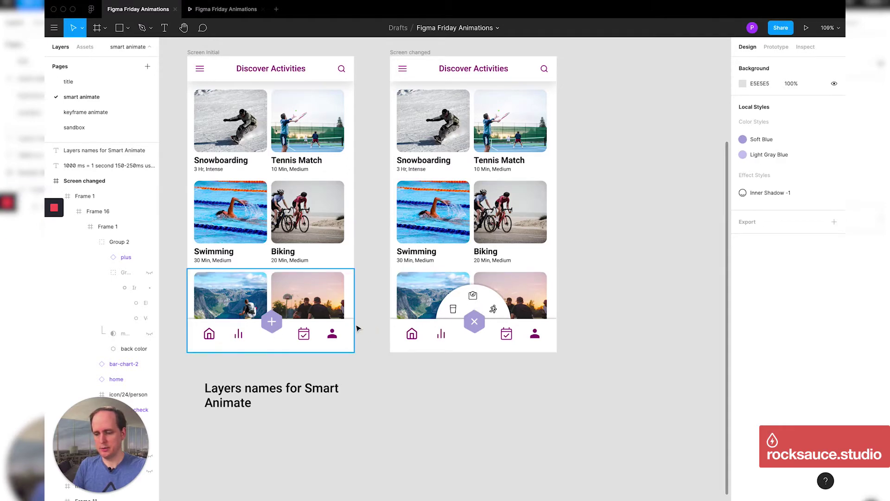
scroll(421, 357, "down", 1)
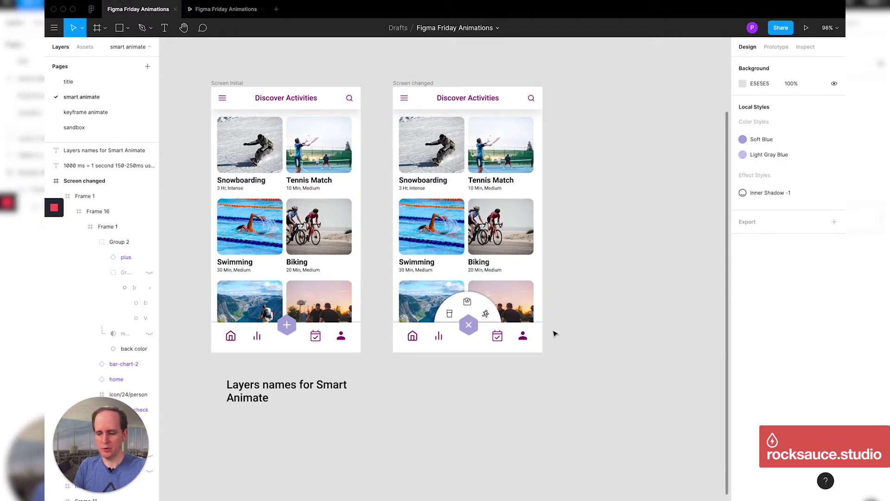
left_click(420, 83)
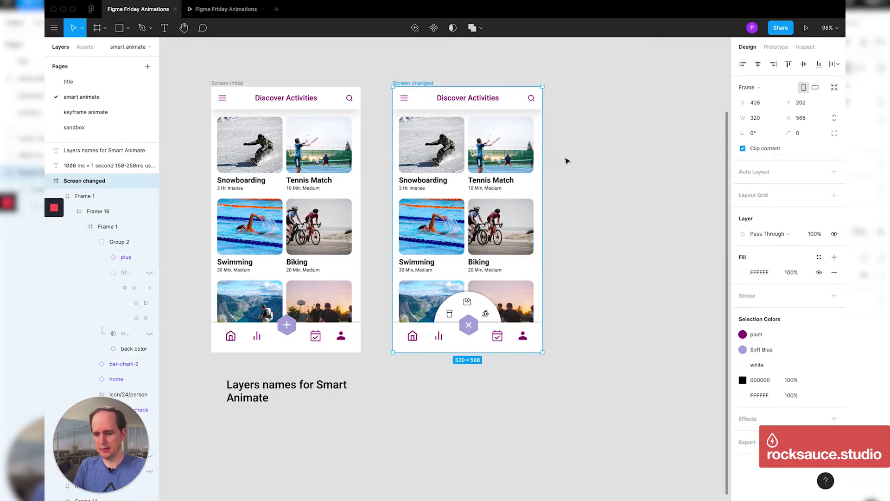
key("ctrl+d")
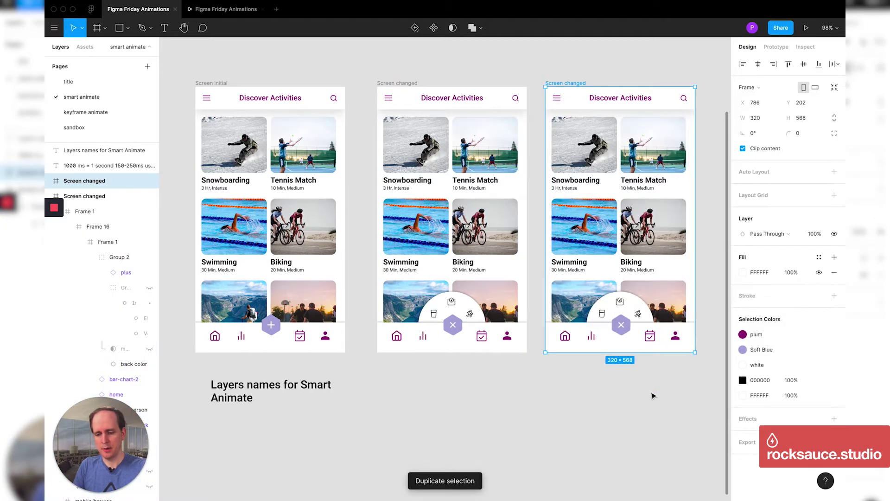
left_click(652, 394)
left_click(626, 307)
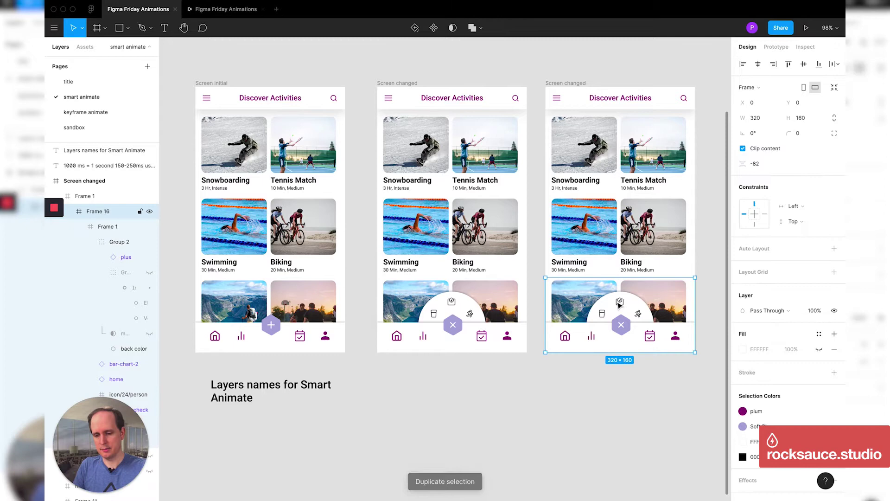
left_click(620, 303)
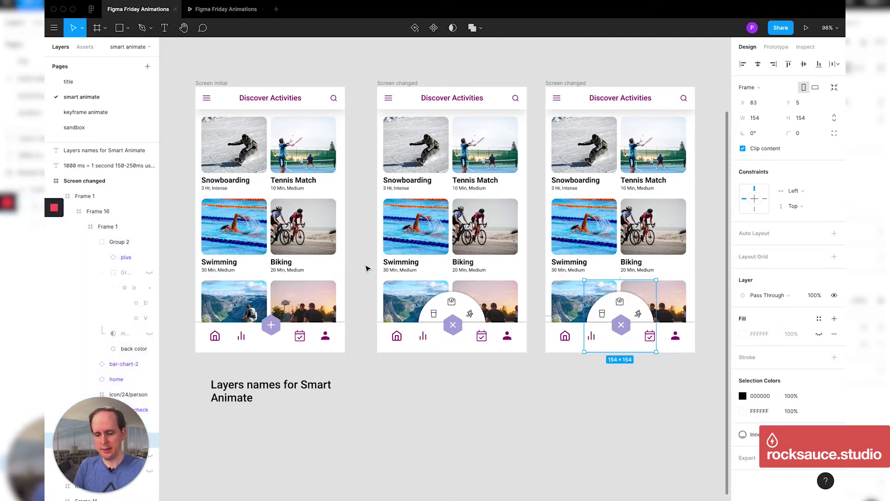
double_click(626, 306)
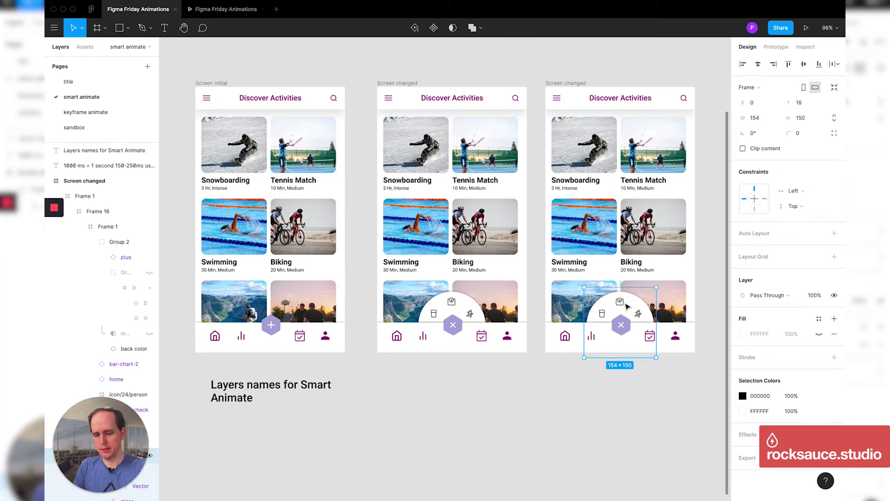
key("Down")
key("Down")
key("Down")
key("Down")
key("Down")
key("Down")
key("Down")
key("Down")
key("Down")
key("Down")
key("Down")
key("Down")
key("Down")
key("Down")
key("Down")
key("Down")
key("Down")
key("Down")
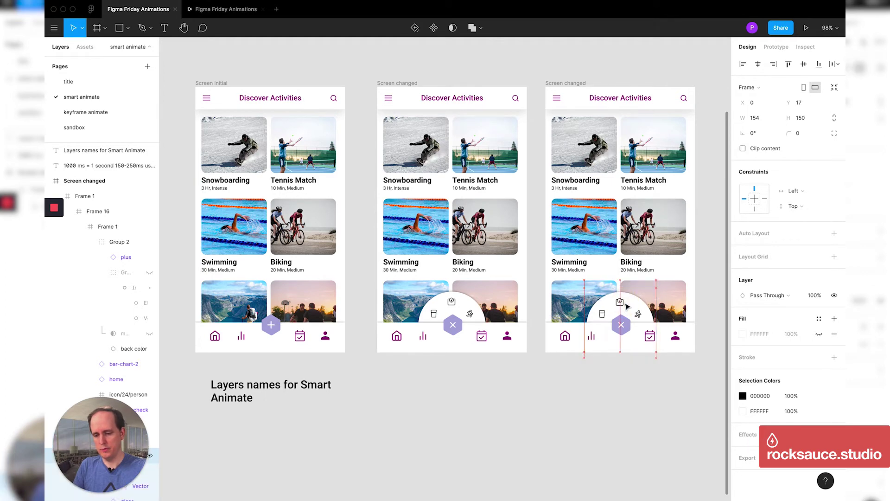
key("Down")
key("Down")
key("Down")
key("Down")
key("Down")
key("Down")
key("Down")
key("Down")
key("Down")
key("Down")
key("Down")
key("Down")
key("Down")
key("Down")
key("Down")
key("Down")
key("Down")
key("Down")
key("Down")
key("Down")
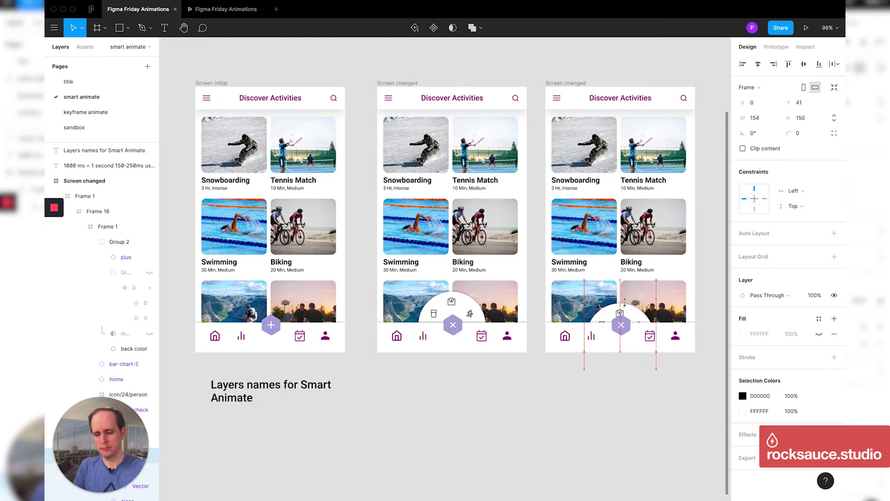
key("Down")
key("Down")
key("Down")
key("Down")
key("Down")
key("Down")
key("Down")
key("Down")
key("Down")
key("Down")
key("Down")
key("Down")
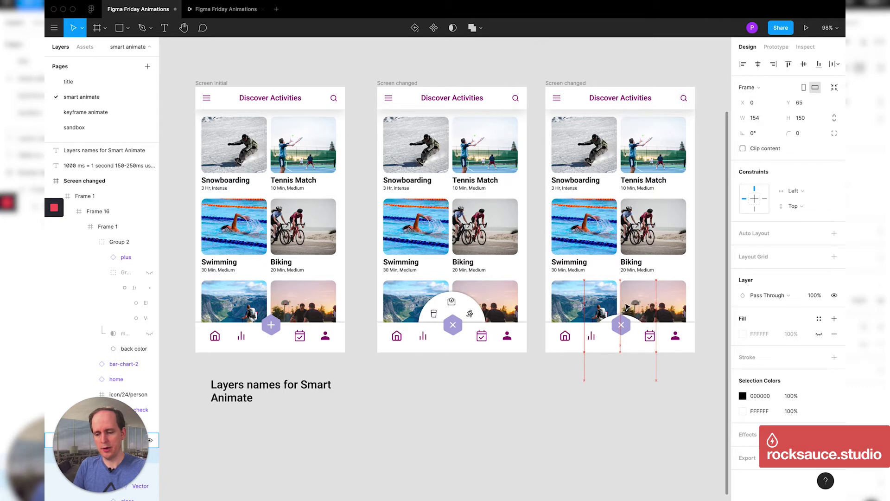
key("Down")
key("Down")
key("Down")
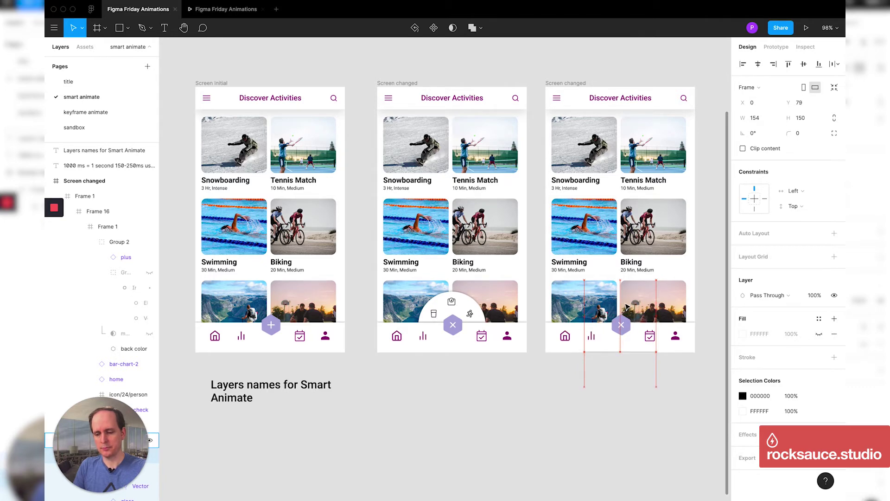
scroll(561, 250, "right", 3)
scroll(588, 167, "down", 3)
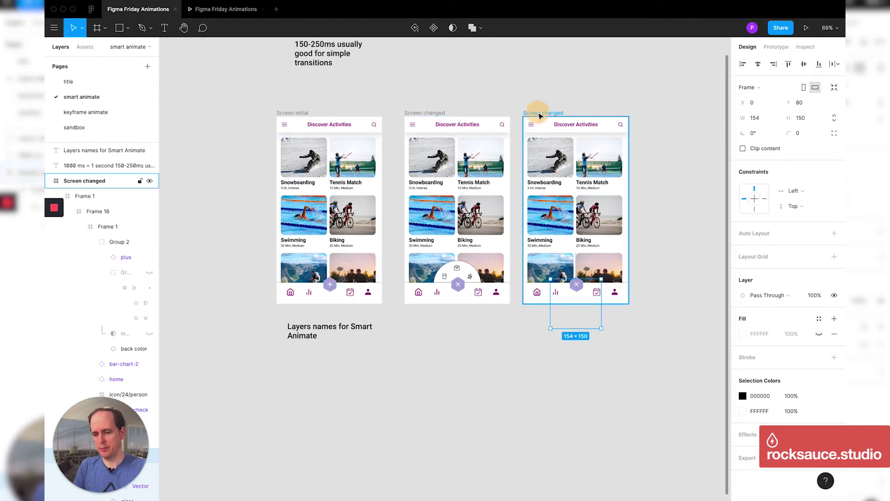
left_click(536, 114)
key("Delete")
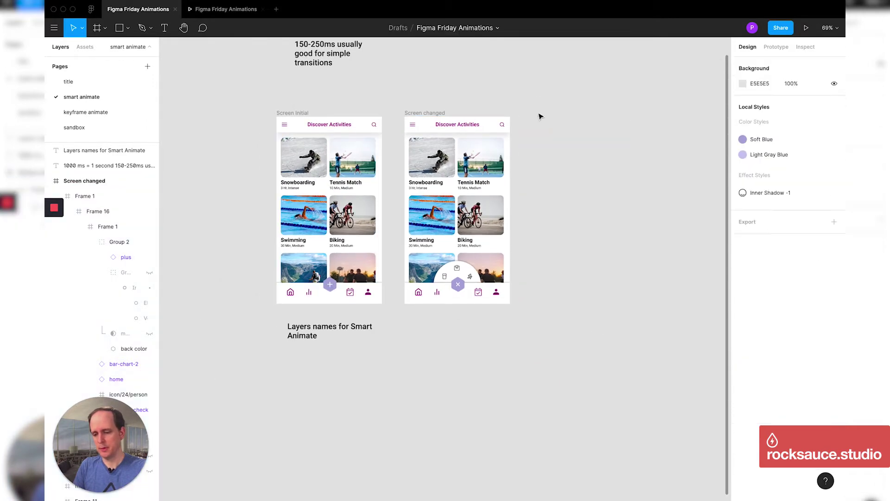
Drill into Screen Initial's bottom bar to select the hexagon behind the plus icon
left_click(300, 113)
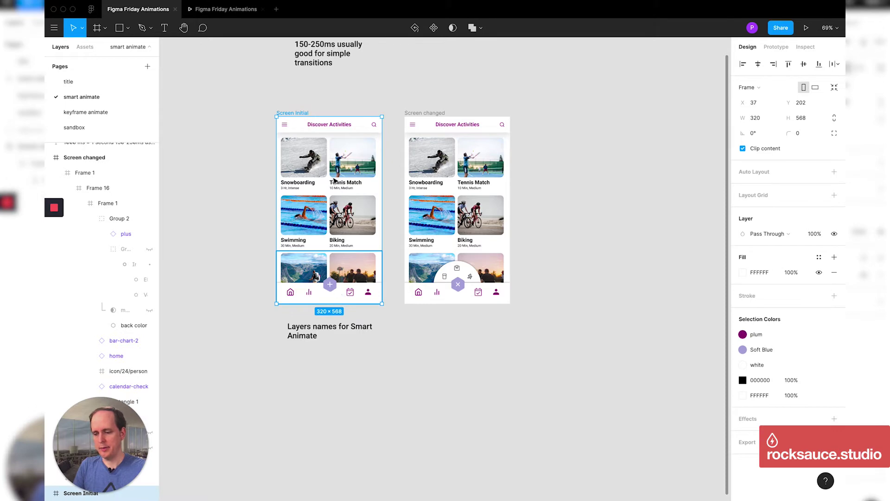
scroll(331, 288, "up", 5)
left_click(331, 292)
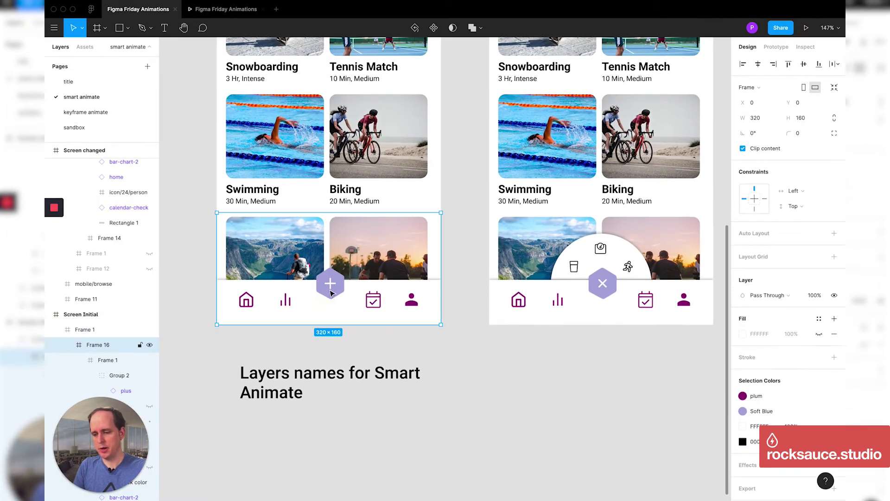
left_click(332, 291)
left_click(331, 290)
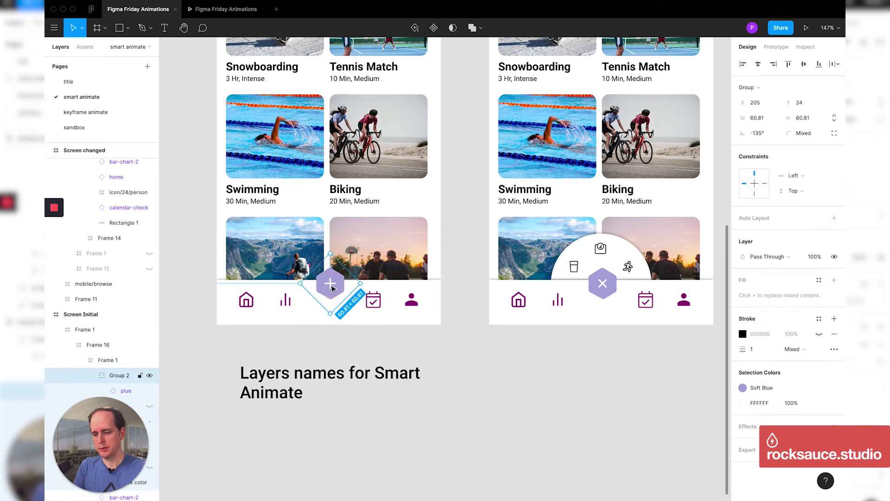
left_click(332, 287)
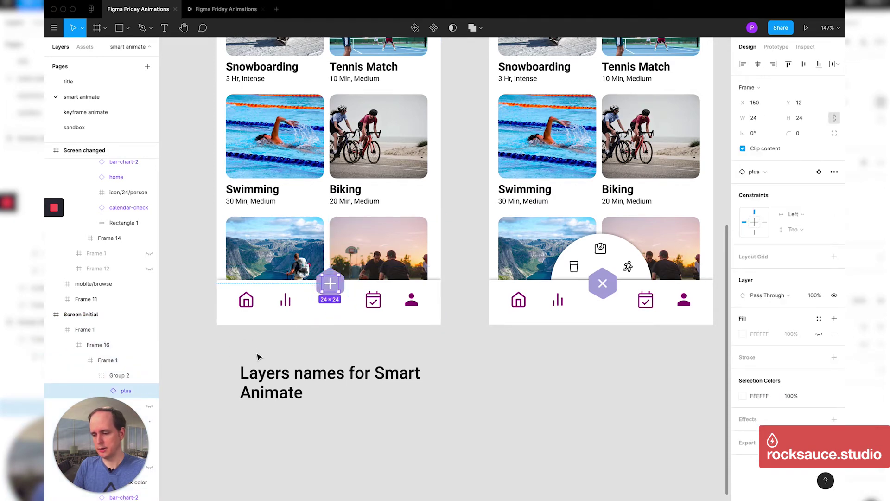
scroll(343, 282, "up", 5)
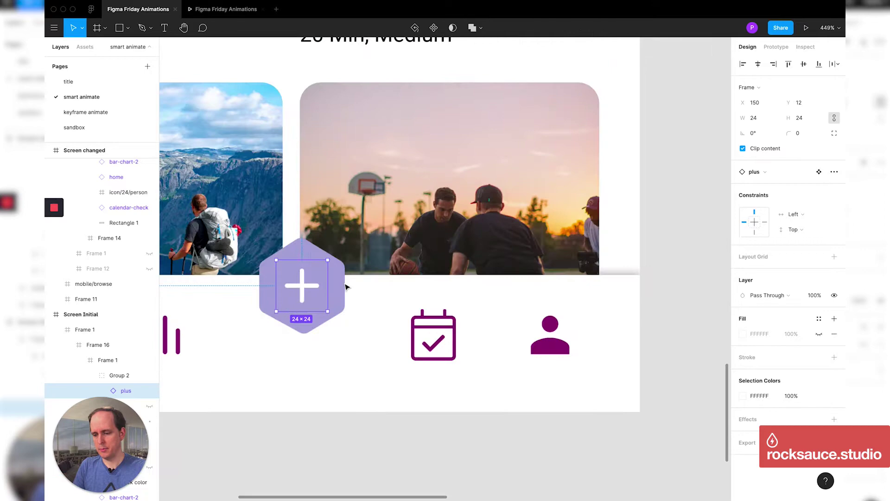
left_click(336, 284)
scroll(348, 285, "down", 5)
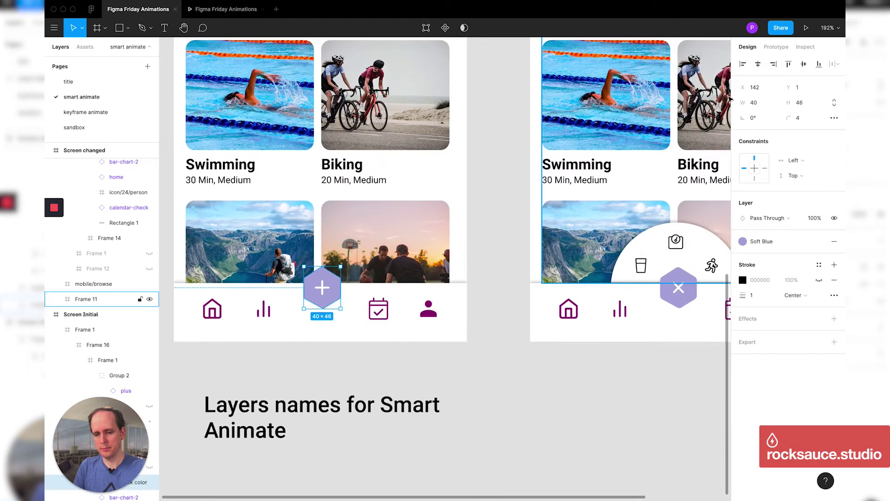
Show the hexagon's prototype interactions and select its tap connection to Screen changed
left_click(776, 47)
scroll(475, 277, "down", 3)
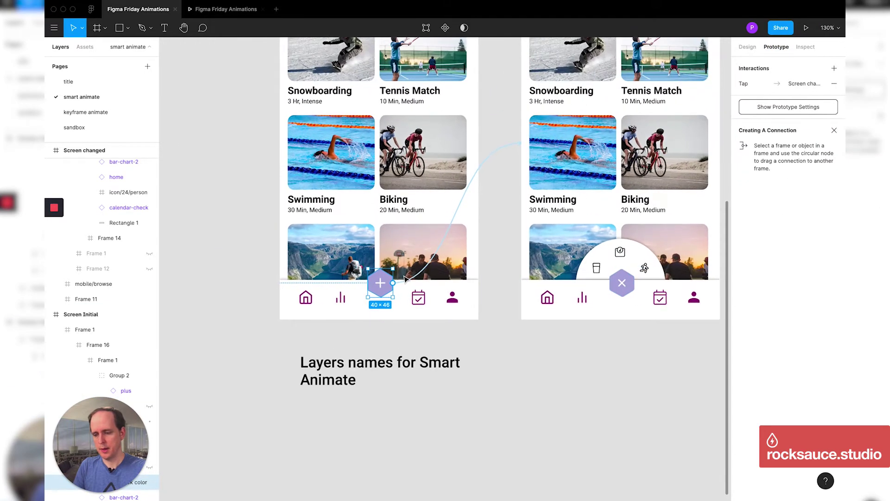
left_click(501, 153)
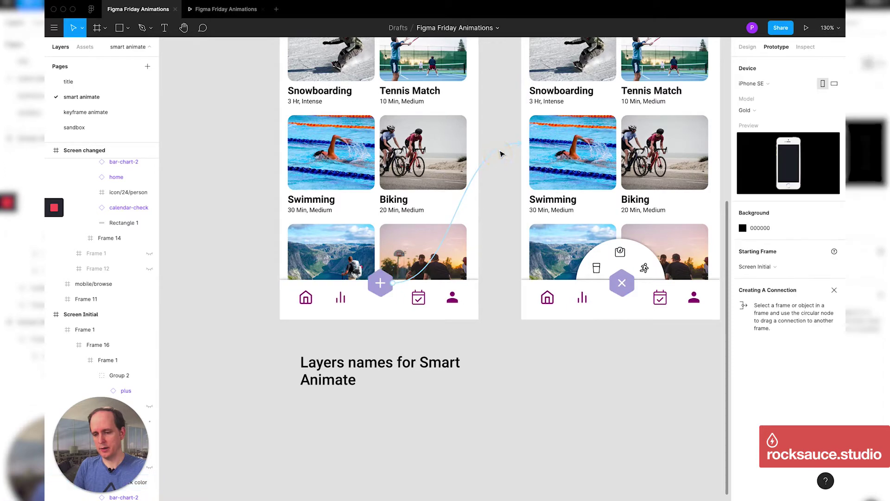
left_click(507, 144)
Replace the old link with an On Tap connection to Screen changed: Smart Animate, Ease In, 500ms
key("BackSpace")
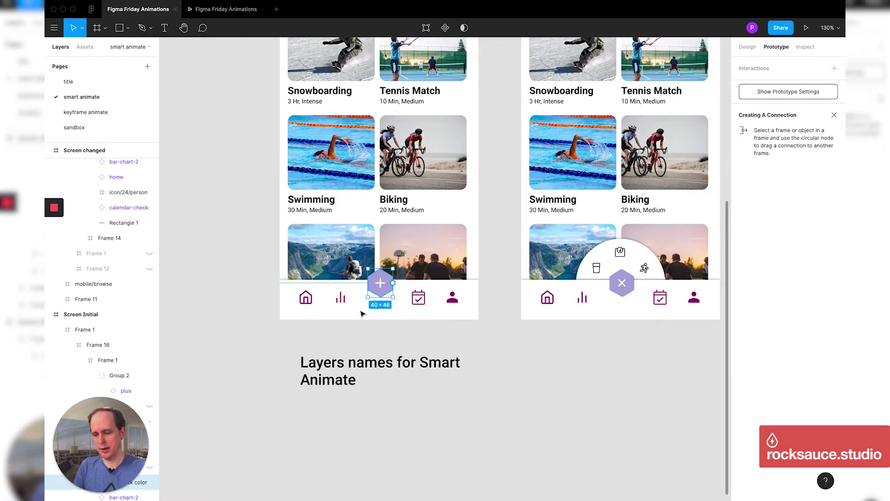
left_click_drag(393, 283, 530, 108)
scroll(673, 139, "up", 3)
scroll(672, 139, "right", 3)
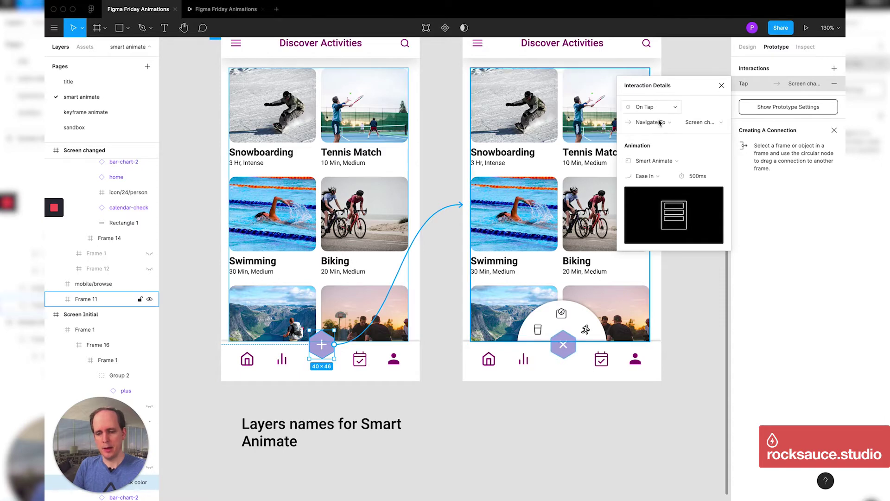
scroll(580, 158, "up", 3)
scroll(579, 158, "right", 2)
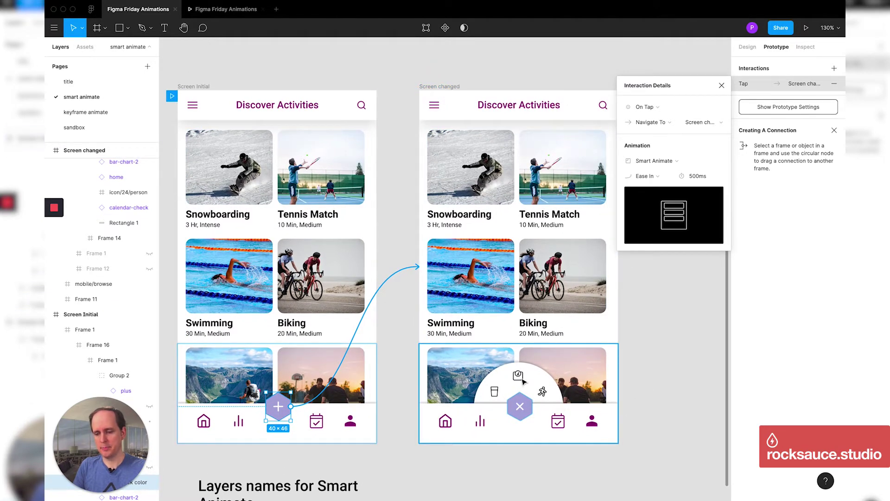
scroll(522, 380, "down", 2)
scroll(523, 379, "left", 3)
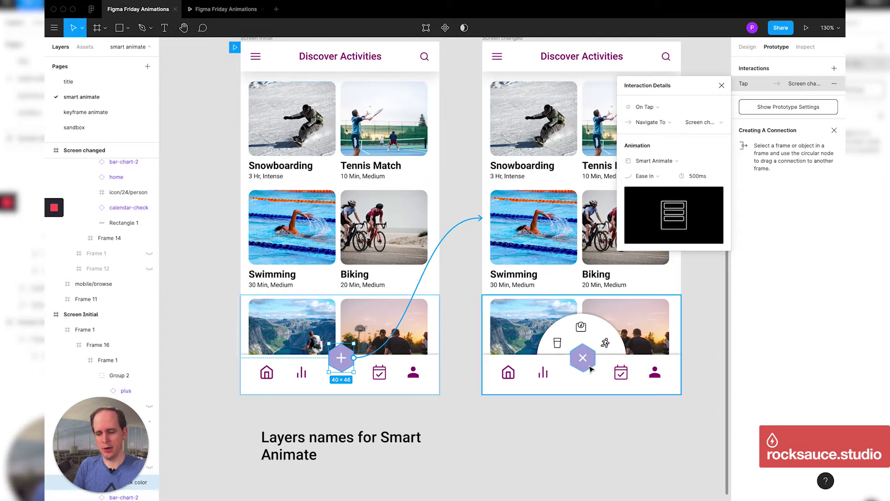
scroll(588, 369, "up", 2)
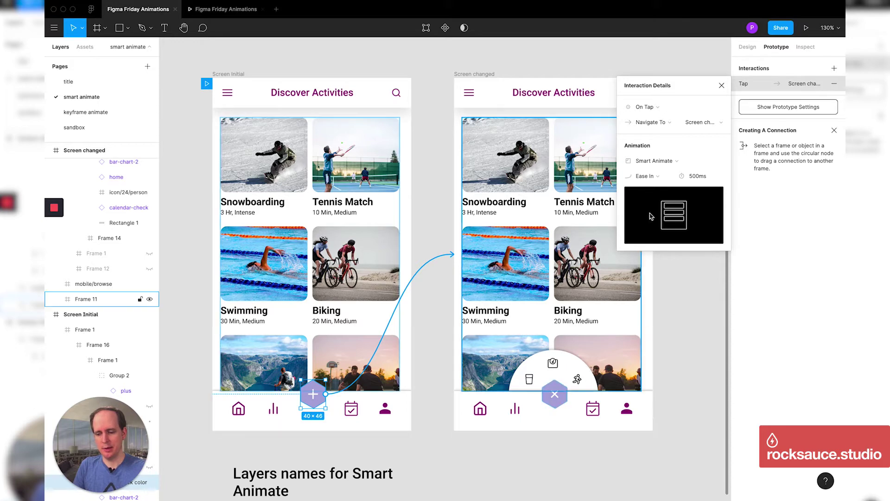
scroll(535, 300, "up", 3)
scroll(536, 301, "right", 2)
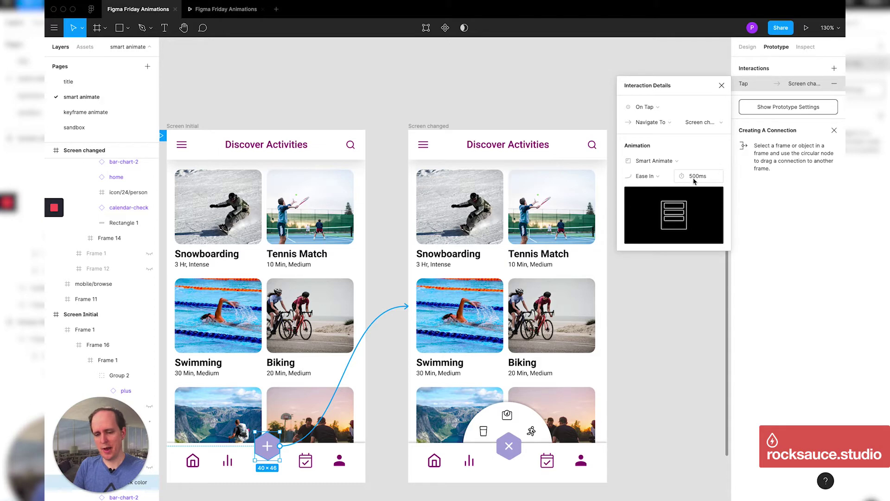
Pan through the timing notes, then close Interaction Details and deselect, keeping the tap connection
scroll(678, 357, "left", 5)
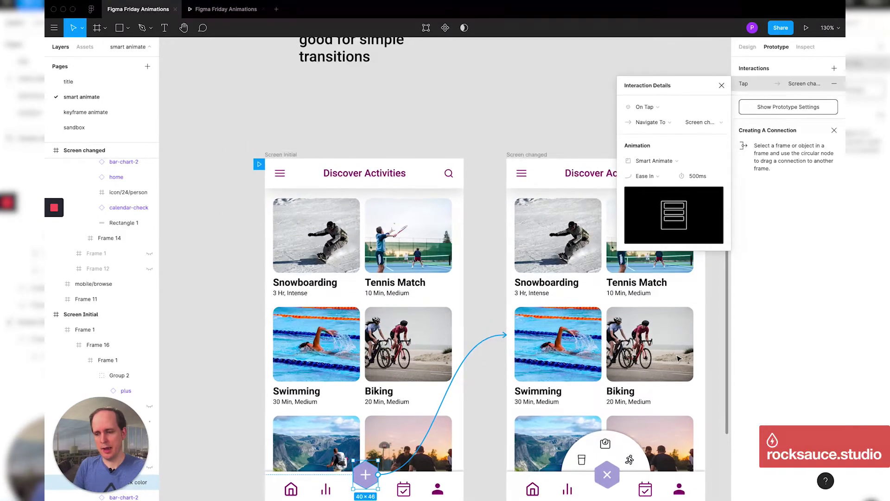
scroll(678, 359, "up", 5)
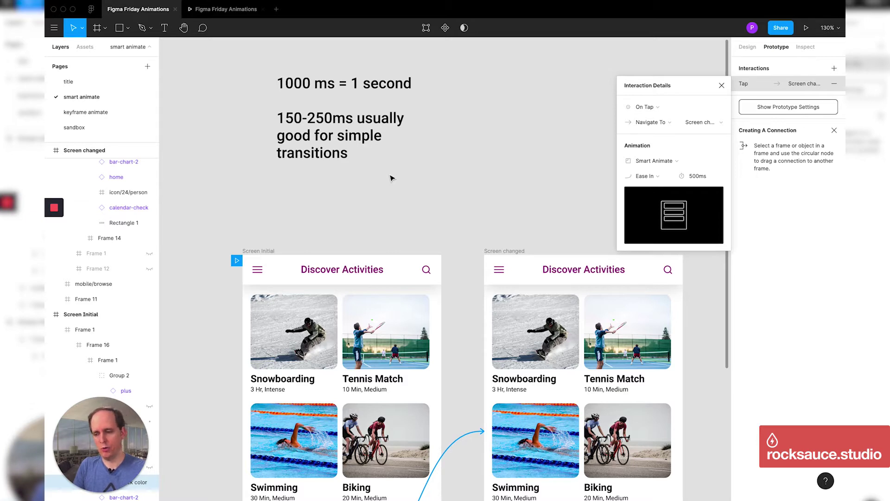
scroll(391, 177, "down", 2)
scroll(391, 177, "right", 2)
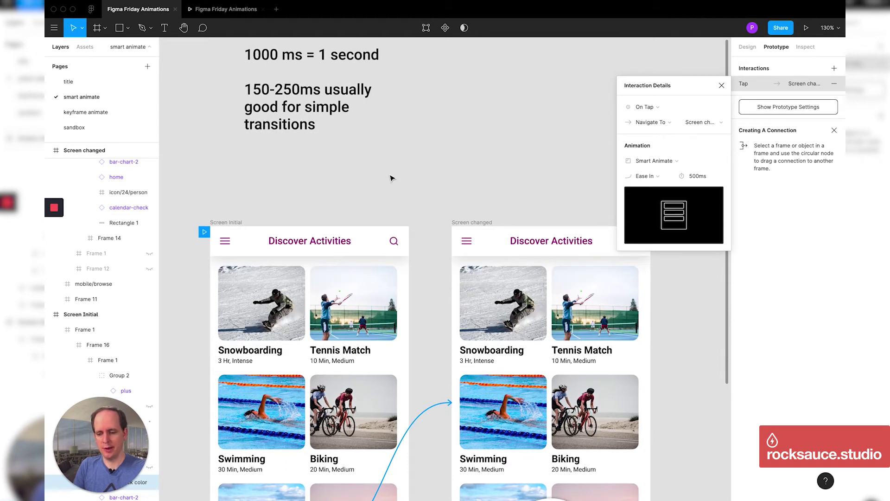
scroll(391, 178, "down", 1)
scroll(391, 178, "right", 1)
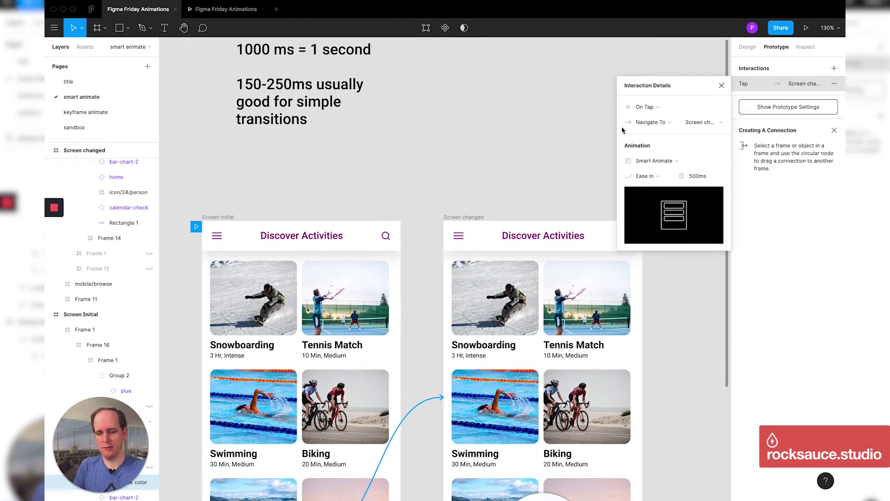
scroll(554, 353, "down", 4)
scroll(554, 354, "right", 1)
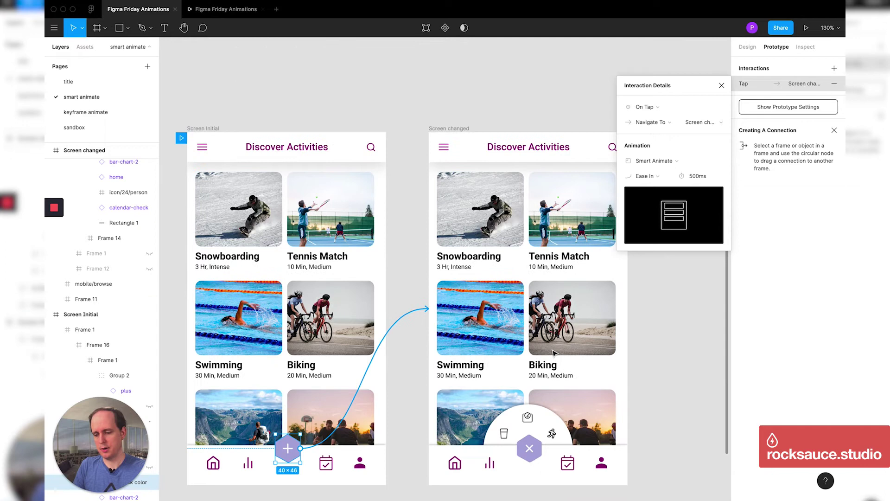
scroll(554, 353, "down", 3)
scroll(554, 354, "left", 2)
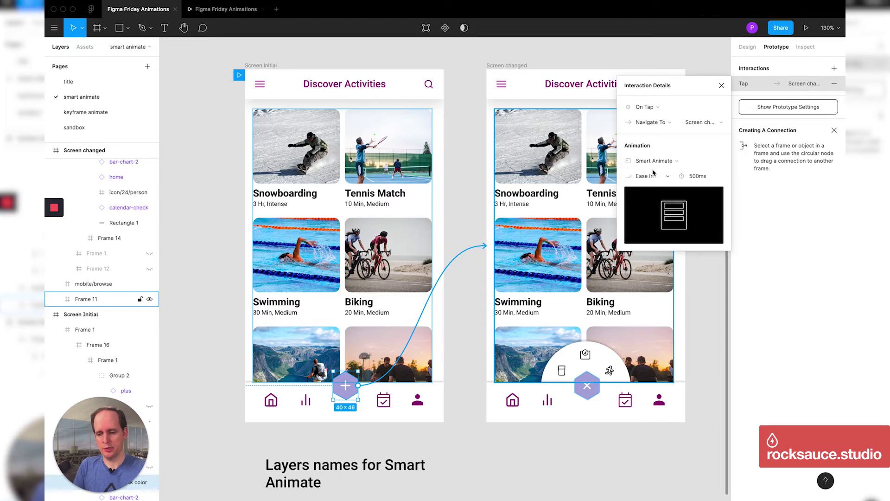
left_click(722, 86)
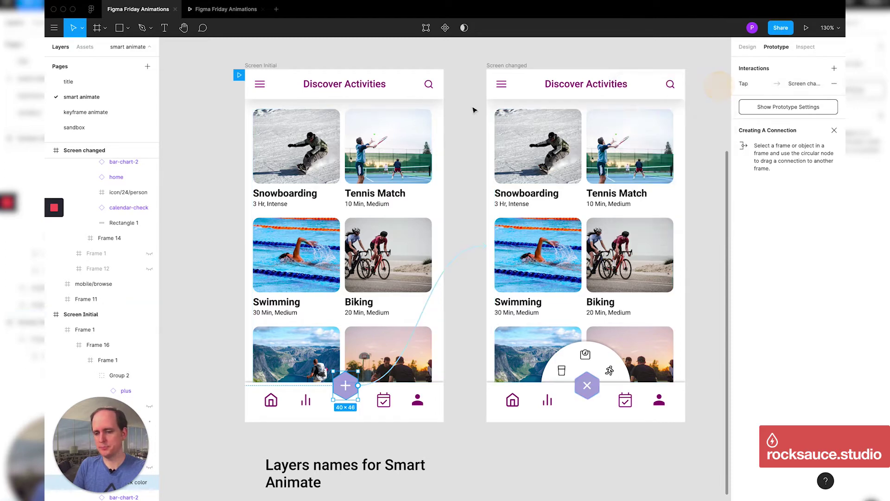
left_click(375, 63)
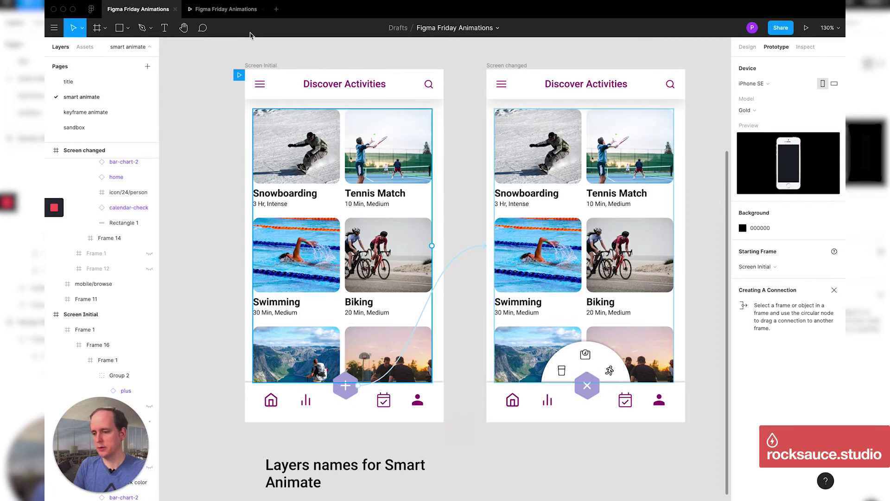
Preview the prototype and tap the plus button to open, close, and reopen the radial menu
left_click(263, 9)
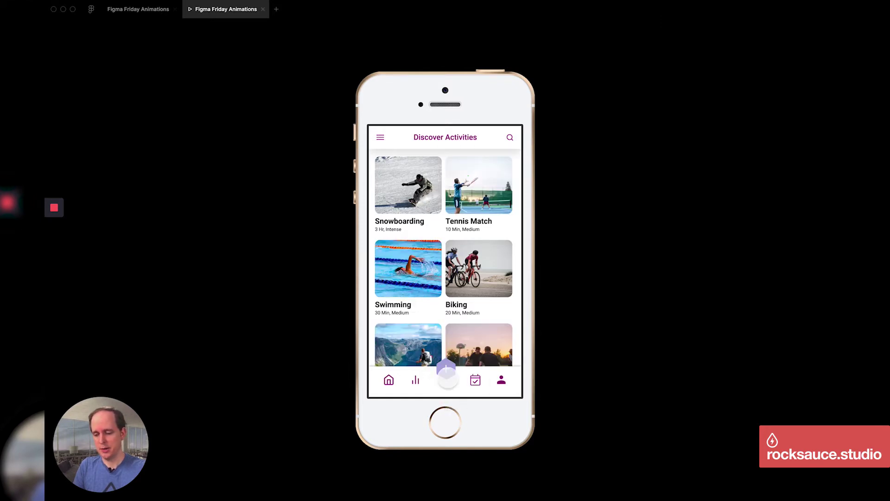
left_click(452, 372)
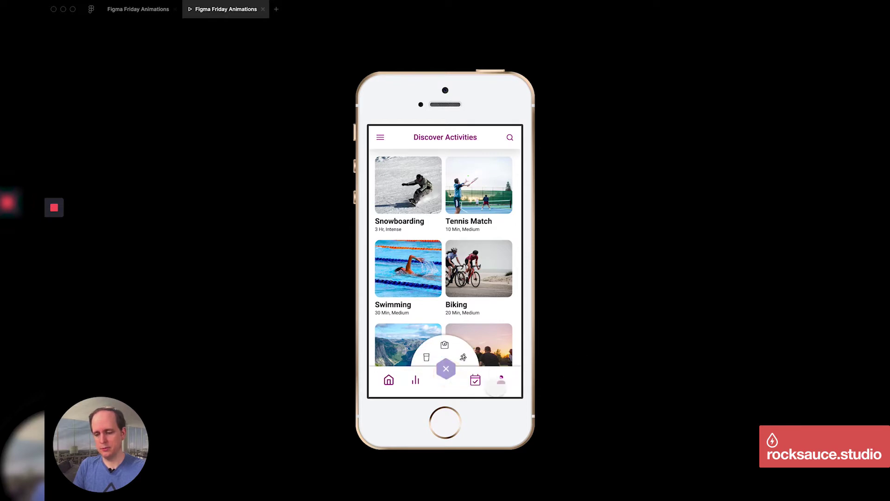
left_click(474, 380)
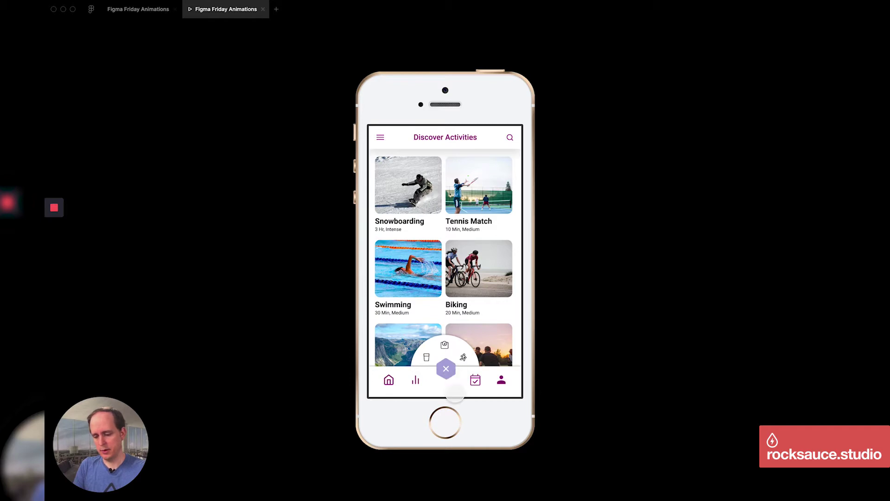
left_click(454, 383)
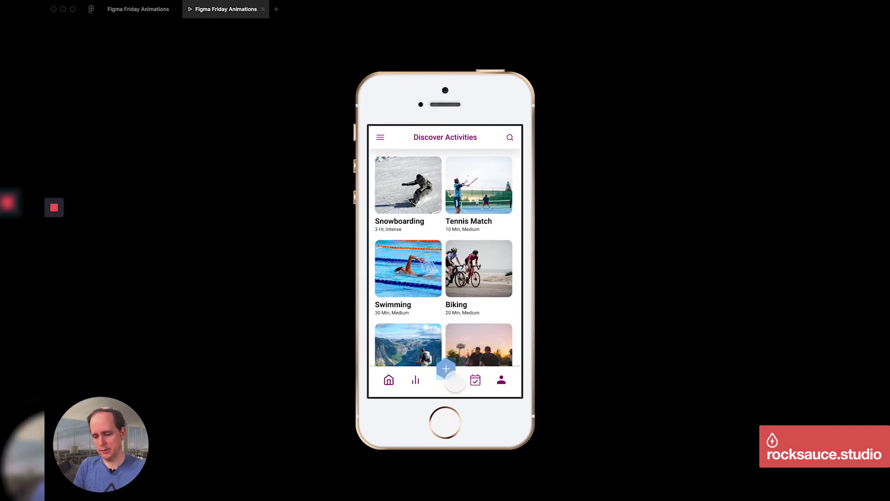
left_click(453, 383)
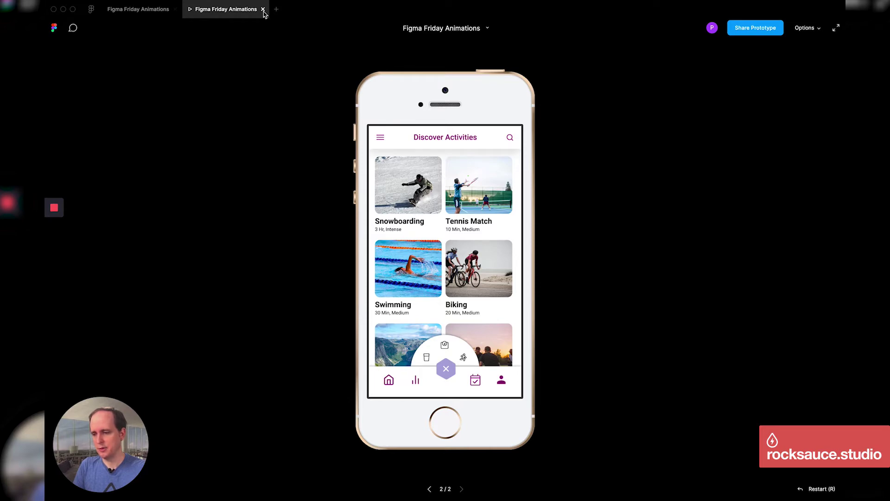
Close the prototype preview, open the keyframe animate page, and zoom into its to-do notes
left_click(263, 9)
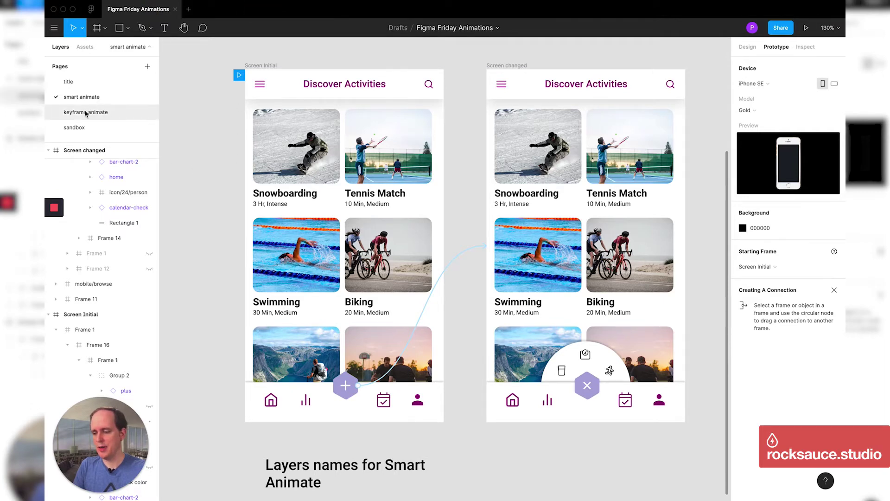
left_click(86, 112)
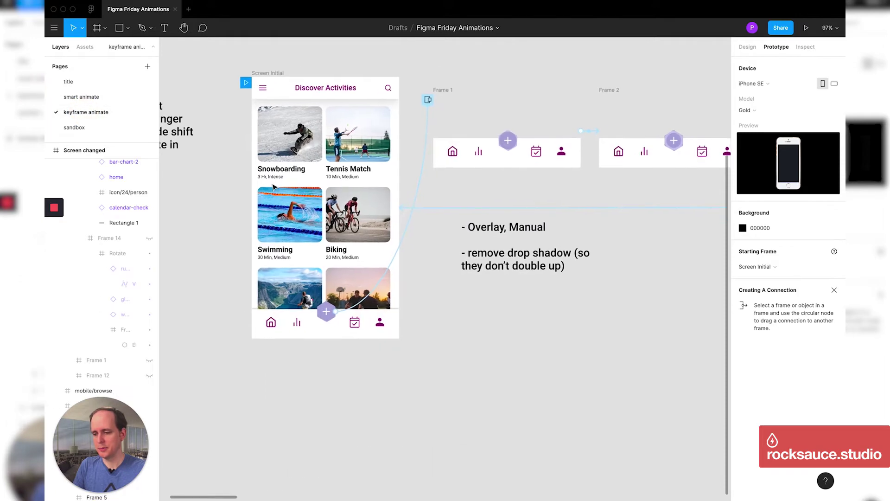
scroll(274, 186, "up", 5)
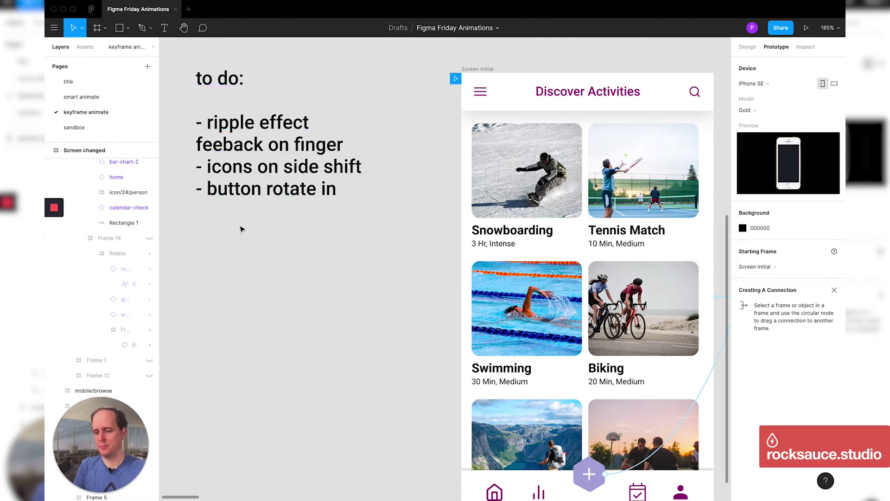
scroll(318, 276, "down", 1)
scroll(460, 381, "down", 3)
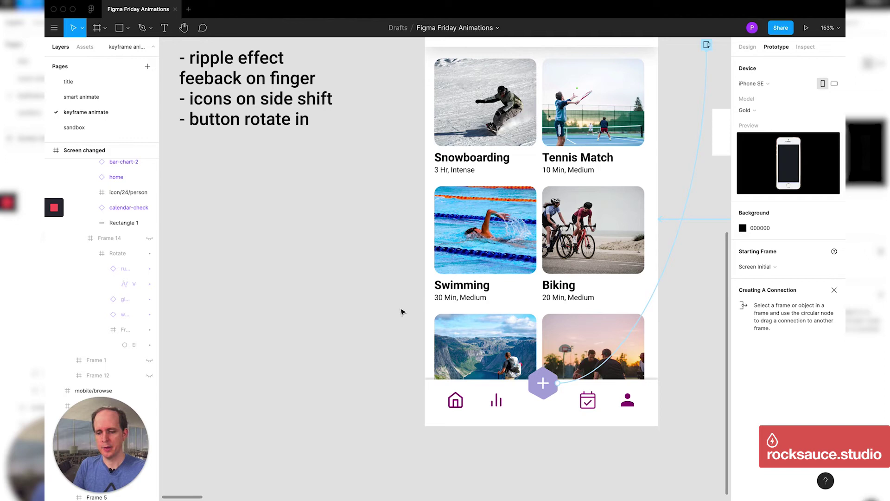
scroll(401, 311, "down", 5)
scroll(402, 312, "right", 5)
scroll(402, 312, "up", 3)
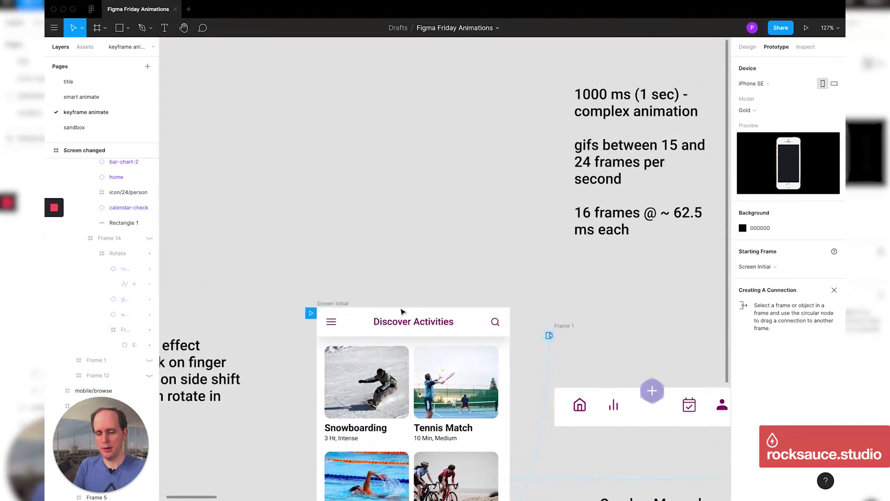
scroll(480, 290, "right", 2)
scroll(481, 291, "down", 1)
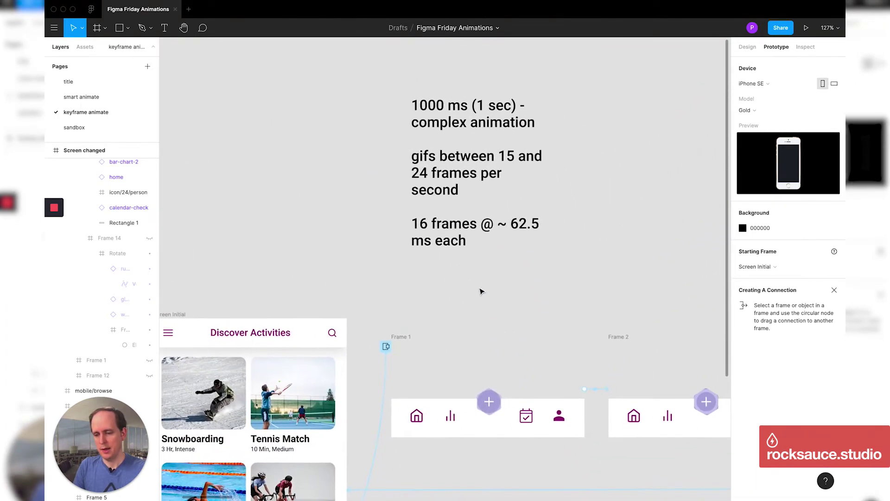
scroll(481, 291, "down", 3)
scroll(481, 291, "right", 3)
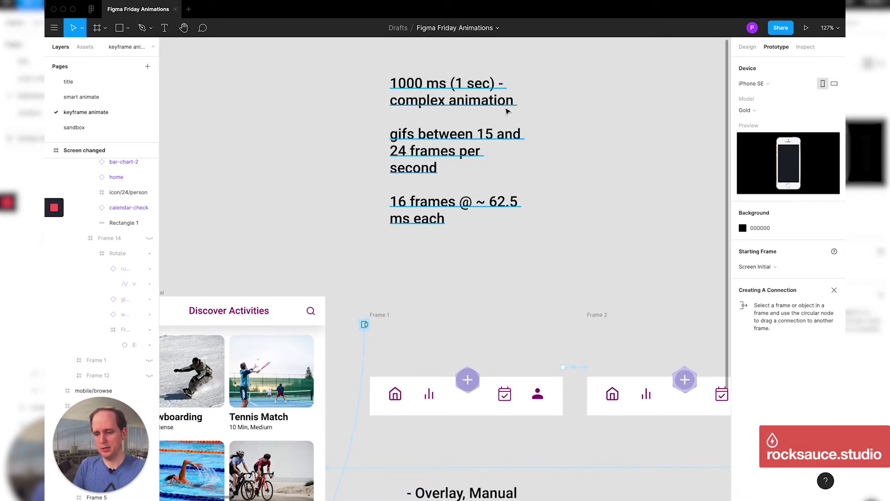
scroll(530, 198, "down", 1)
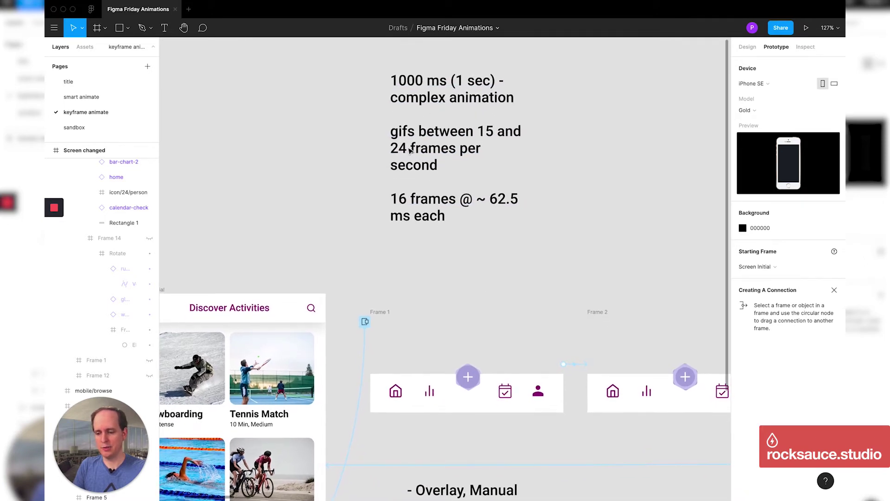
scroll(441, 159, "up", 2)
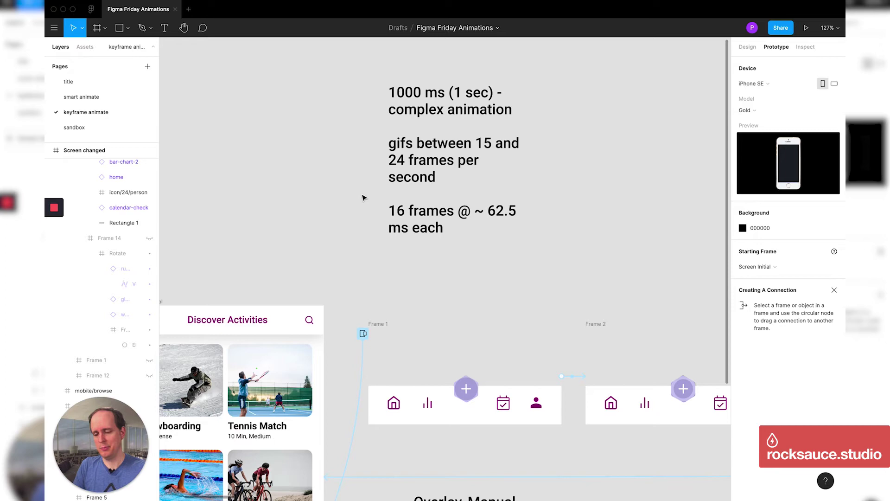
scroll(363, 198, "right", 2)
scroll(363, 198, "down", 1)
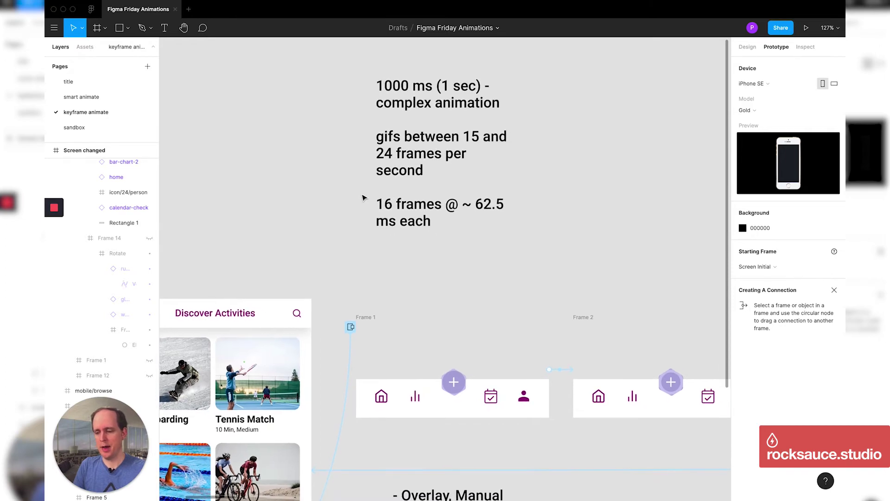
scroll(364, 198, "down", 5)
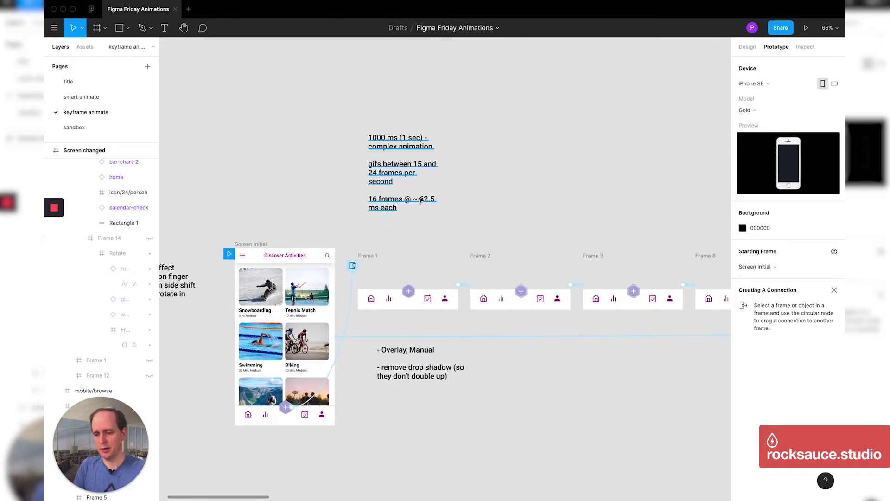
scroll(392, 219, "up", 5)
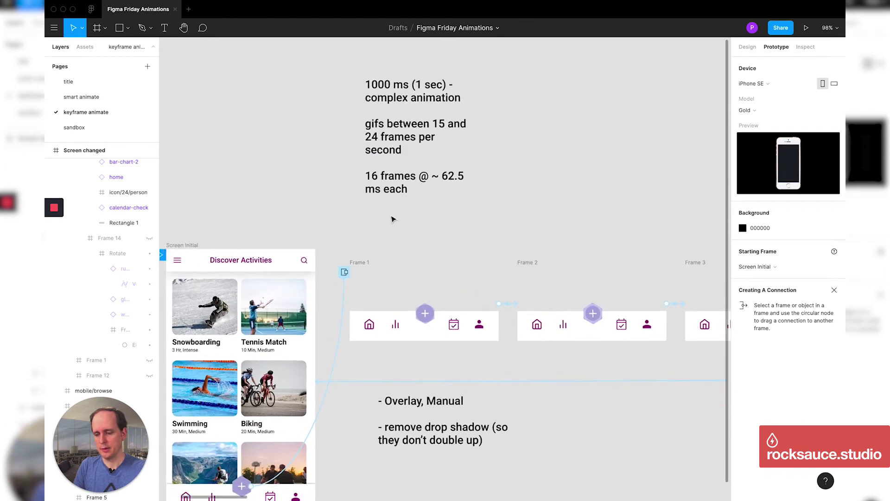
scroll(389, 245, "down", 3)
scroll(449, 250, "right", 5)
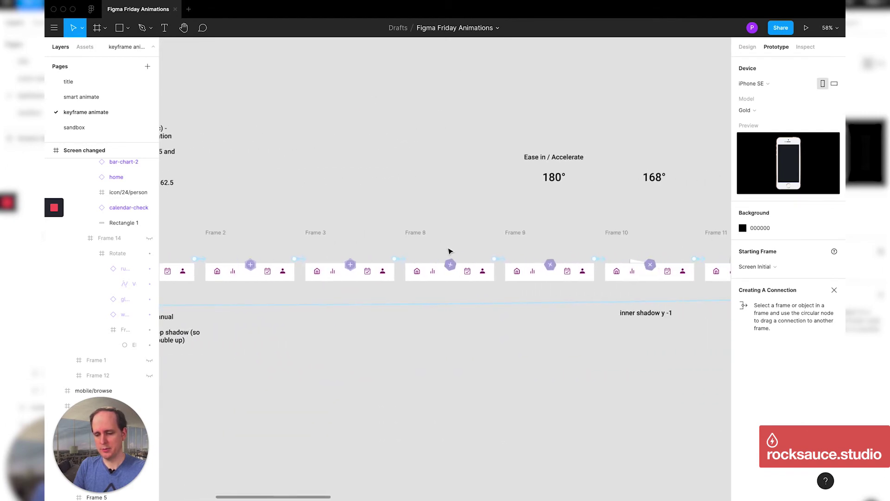
scroll(449, 250, "right", 10)
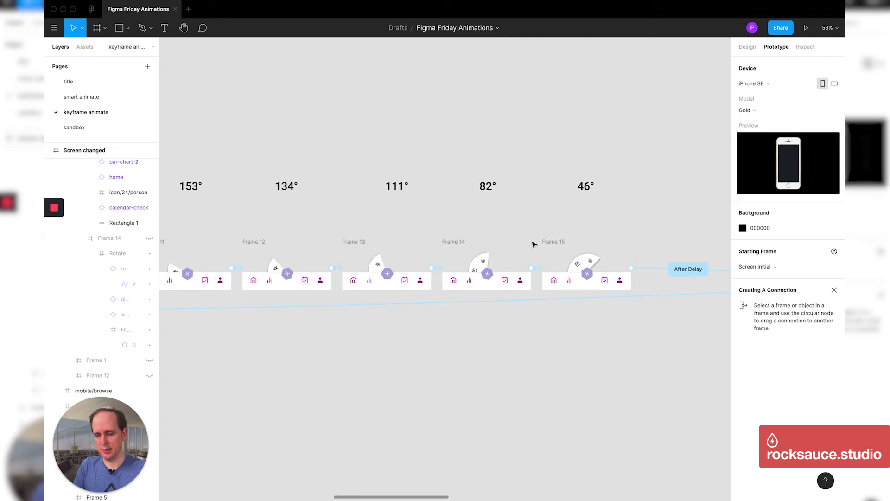
scroll(554, 245, "right", 5)
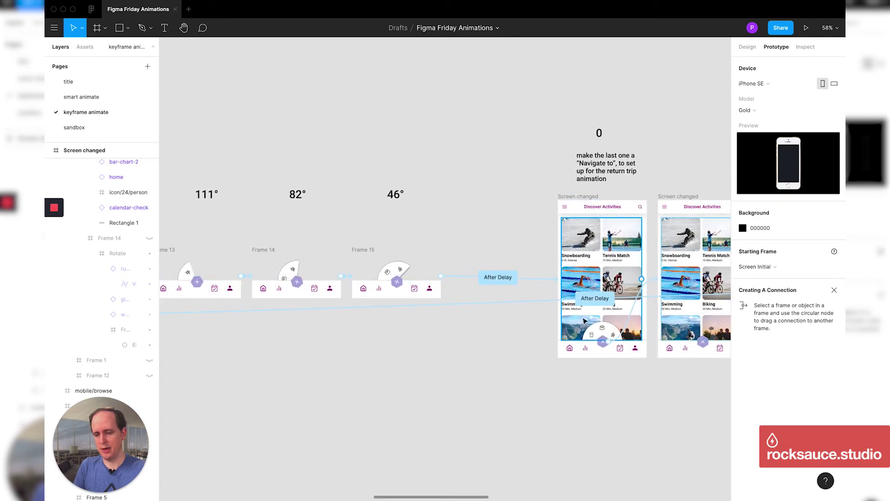
scroll(473, 305, "left", 15)
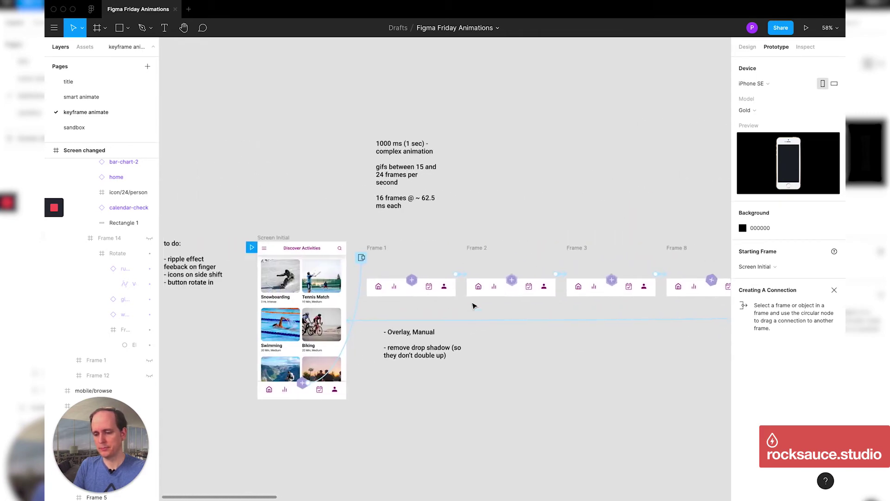
scroll(473, 304, "up", 5)
scroll(473, 304, "down", 5)
scroll(445, 288, "right", 2)
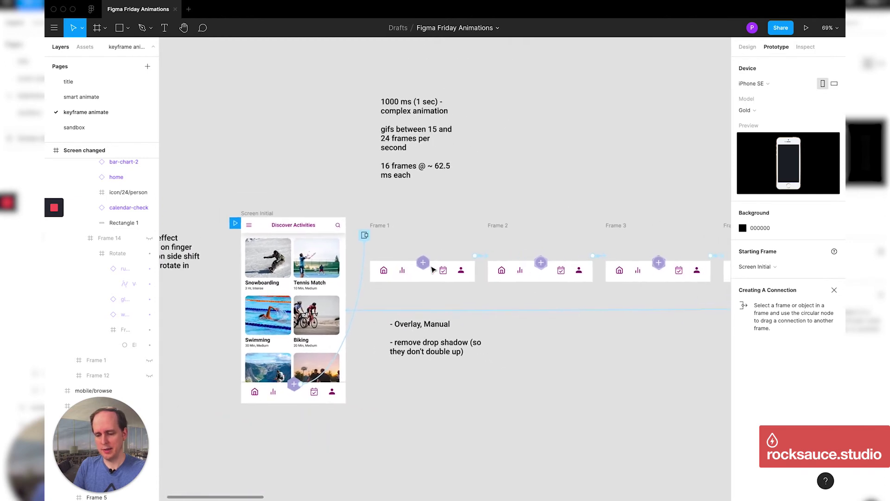
scroll(430, 269, "up", 3)
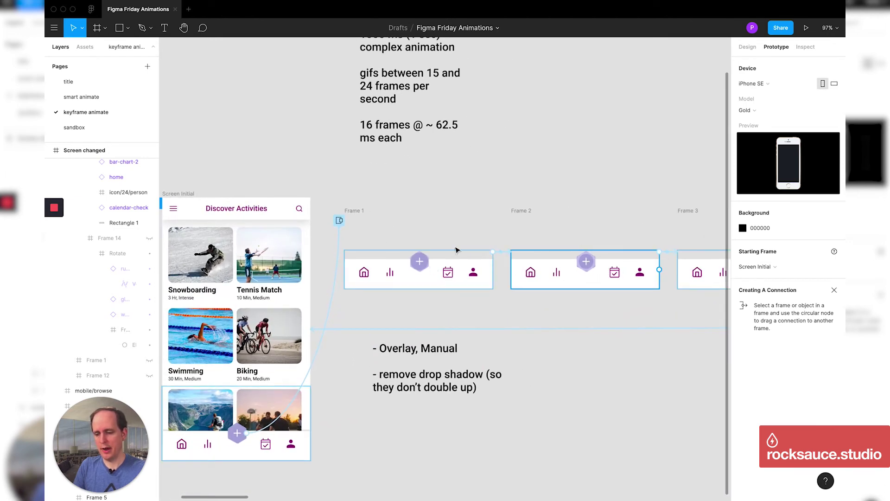
scroll(422, 173, "up", 5)
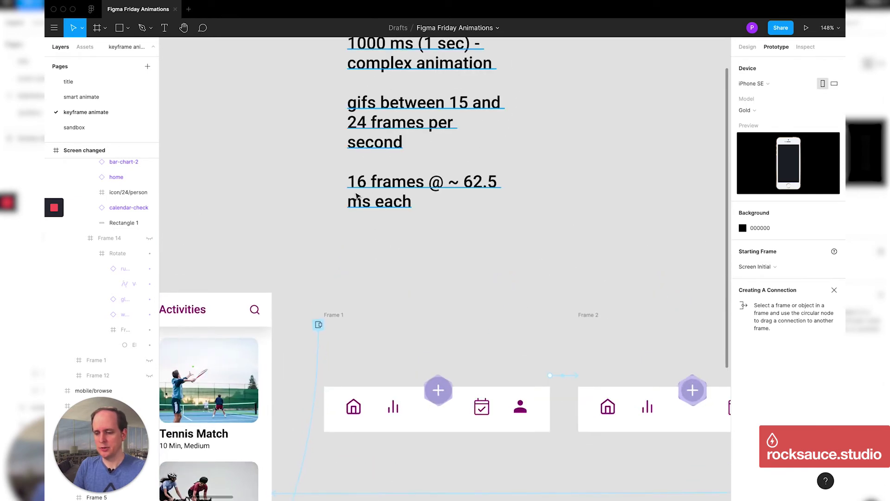
scroll(494, 198, "up", 2)
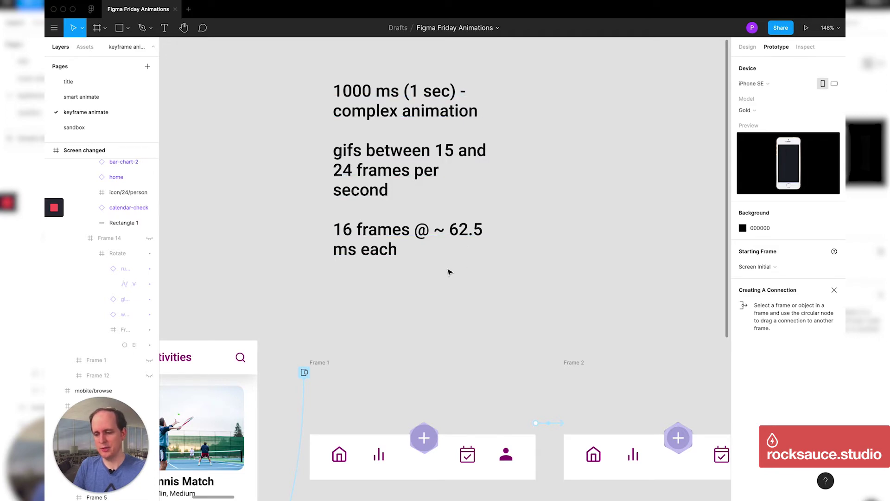
scroll(449, 272, "down", 3)
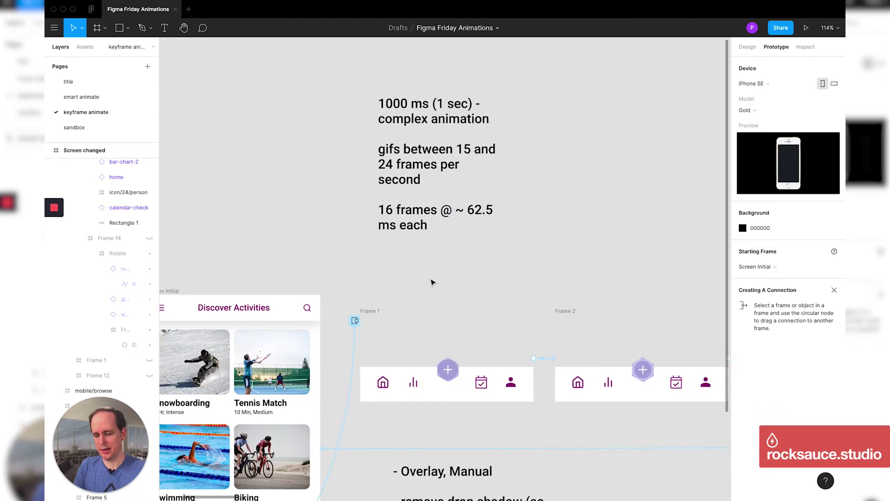
scroll(431, 282, "down", 5)
scroll(431, 282, "left", 3)
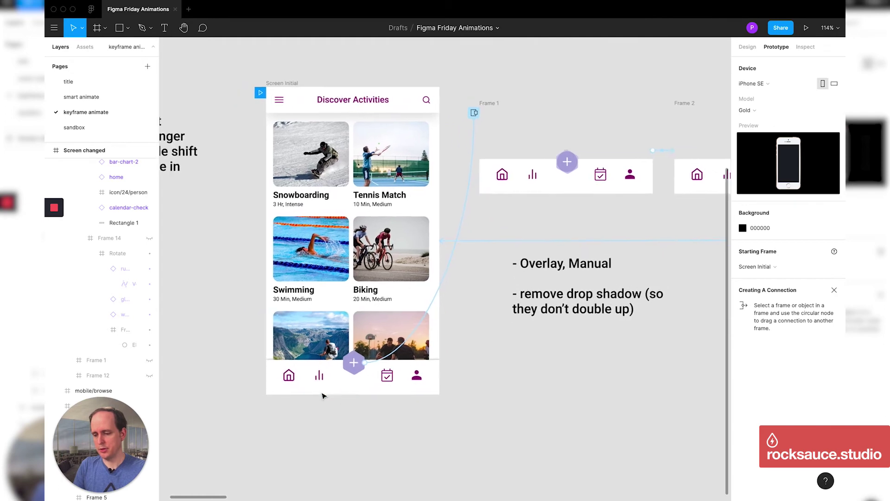
Select the hexagon plus button in the bottom nav and show its tap interaction details
scroll(323, 396, "left", 1)
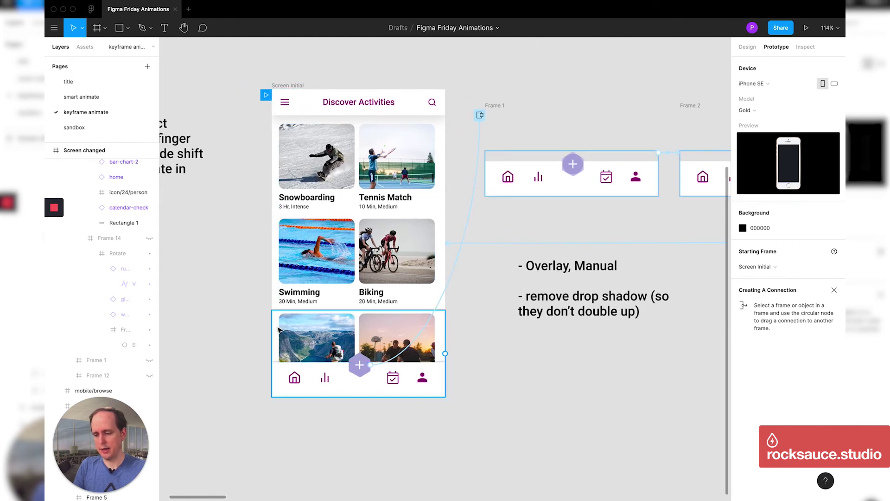
scroll(279, 329, "left", 2)
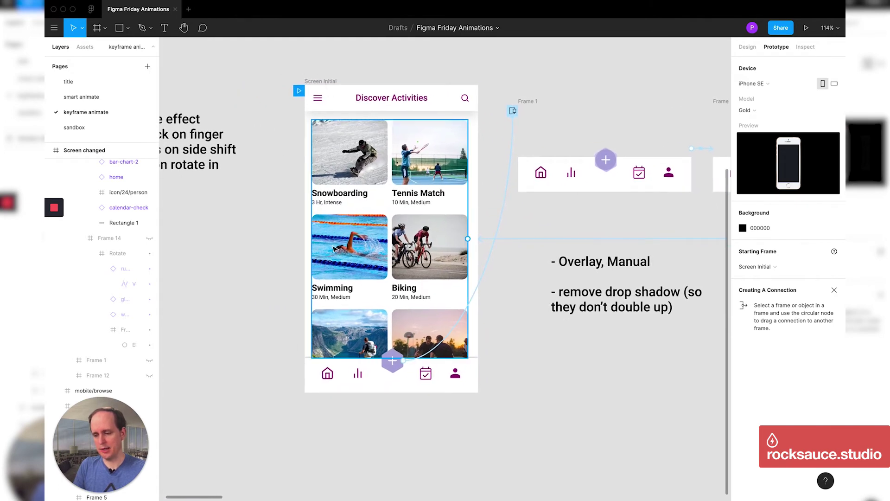
scroll(394, 370, "up", 3)
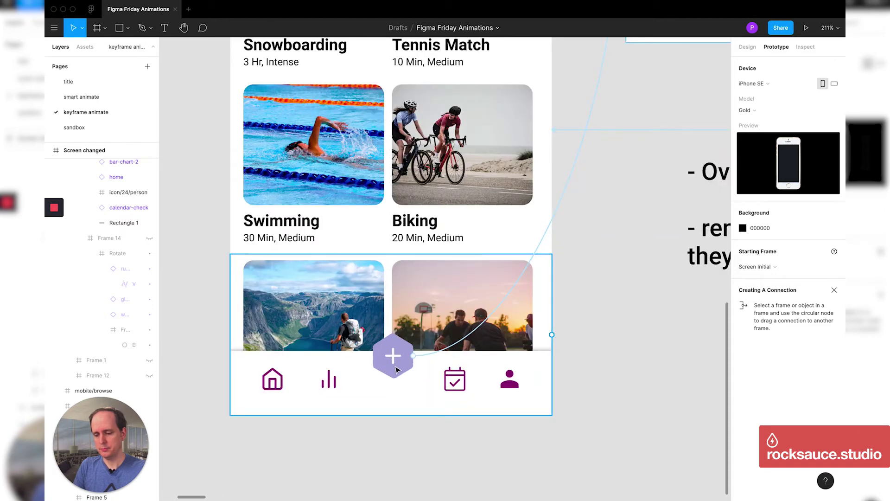
scroll(396, 369, "up", 3)
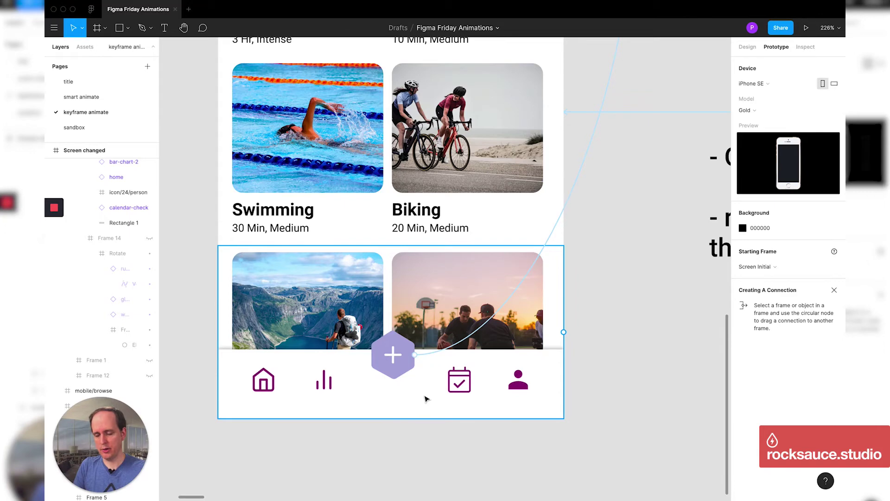
scroll(426, 399, "down", 4)
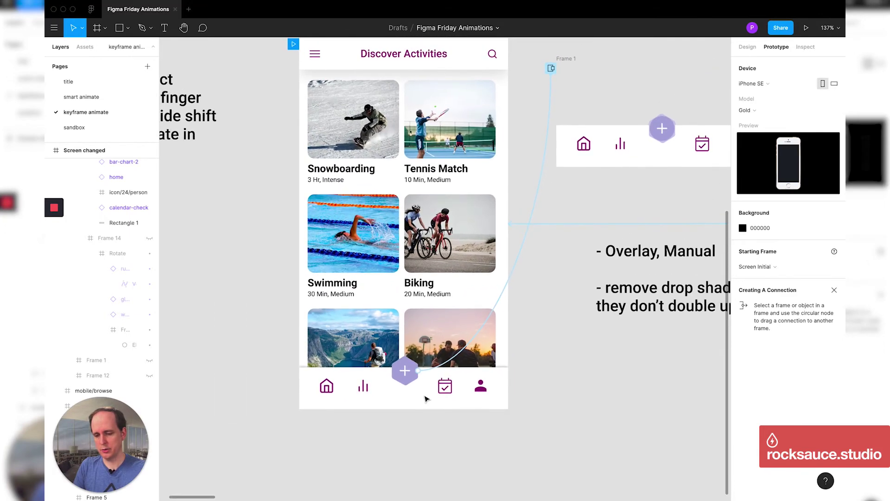
left_click(388, 374)
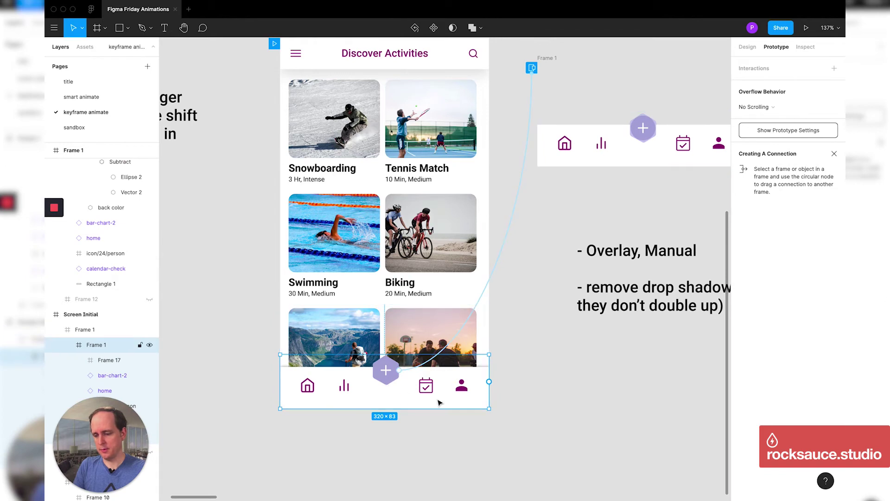
left_click(388, 375)
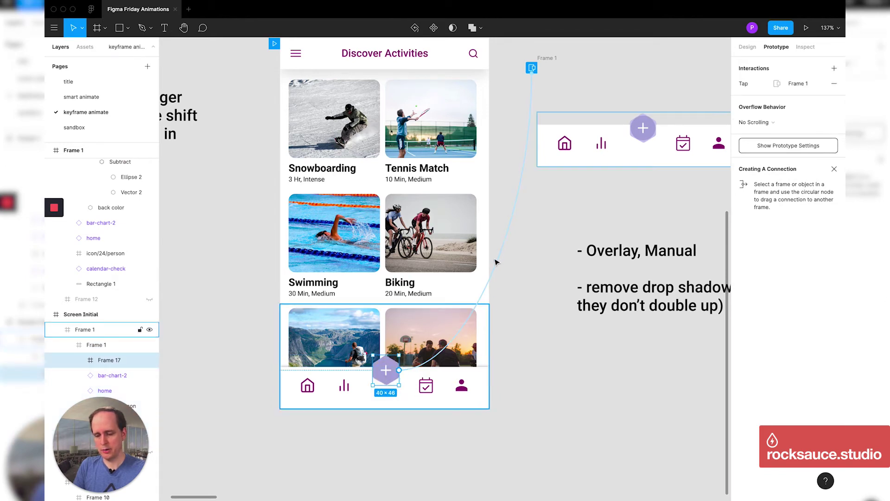
left_click(513, 220)
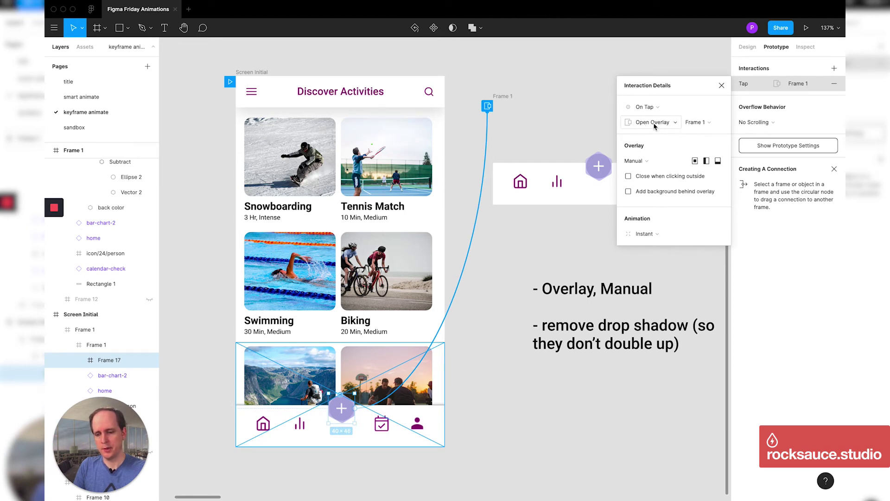
Keep the plus button's overlay position set to Manual
scroll(461, 285, "right", 5)
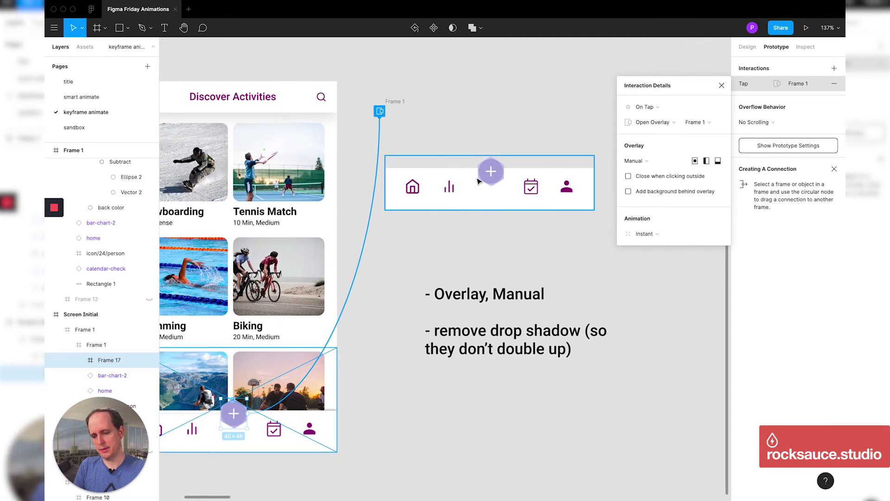
scroll(496, 211, "left", 3)
scroll(496, 211, "down", 2)
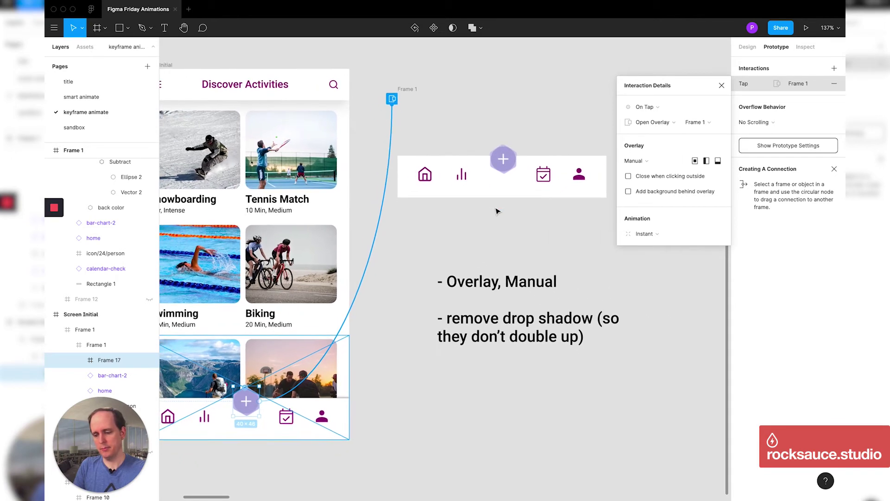
right_click(497, 204)
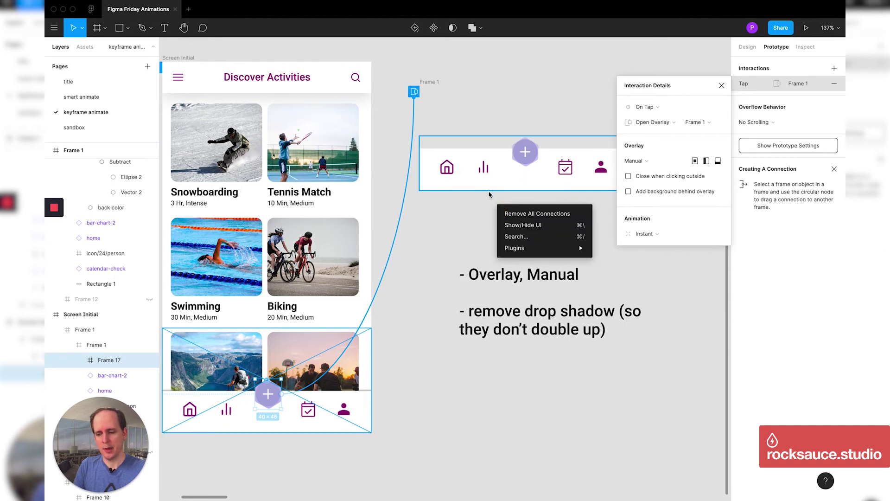
left_click(636, 164)
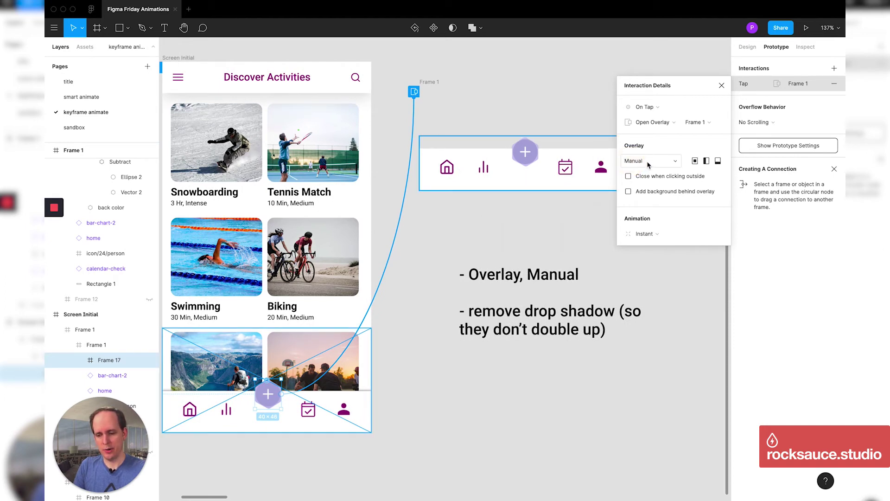
left_click(649, 166)
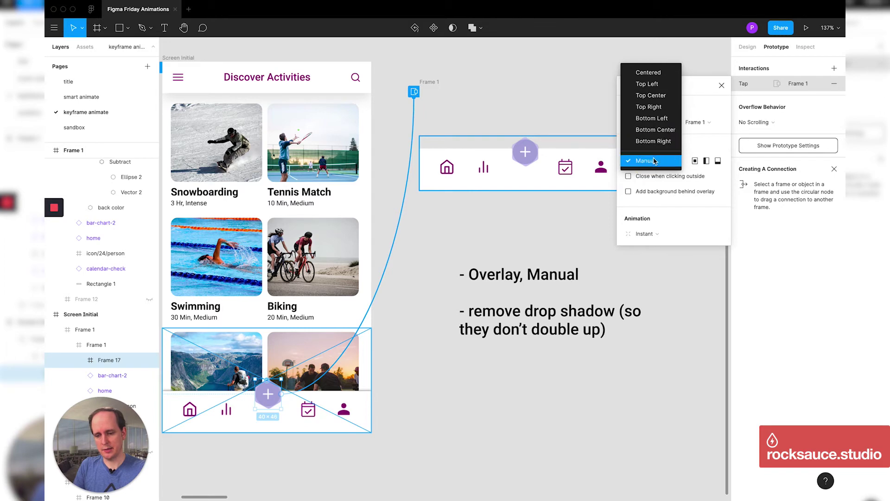
left_click(658, 162)
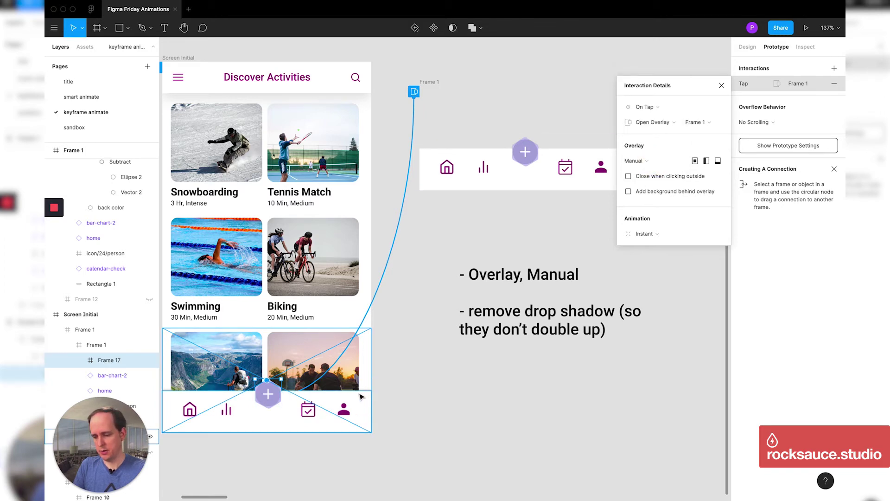
Nudge the bottom nav frame up about 10 px, then deselect everything
scroll(363, 394, "left", 2)
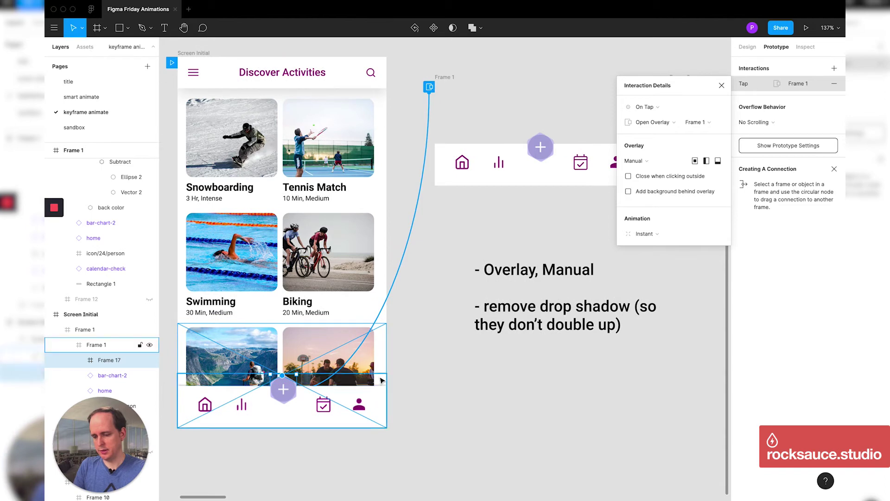
mouse_move(379, 381)
left_mouse_down()
mouse_move(348, 312)
mouse_move(373, 239)
mouse_move(392, 354)
mouse_move(356, 366)
mouse_move(375, 301)
mouse_move(374, 237)
mouse_move(381, 241)
mouse_move(367, 328)
mouse_move(379, 407)
mouse_move(378, 397)
left_mouse_up()
scroll(317, 443, "up", 5)
scroll(317, 443, "left", 5)
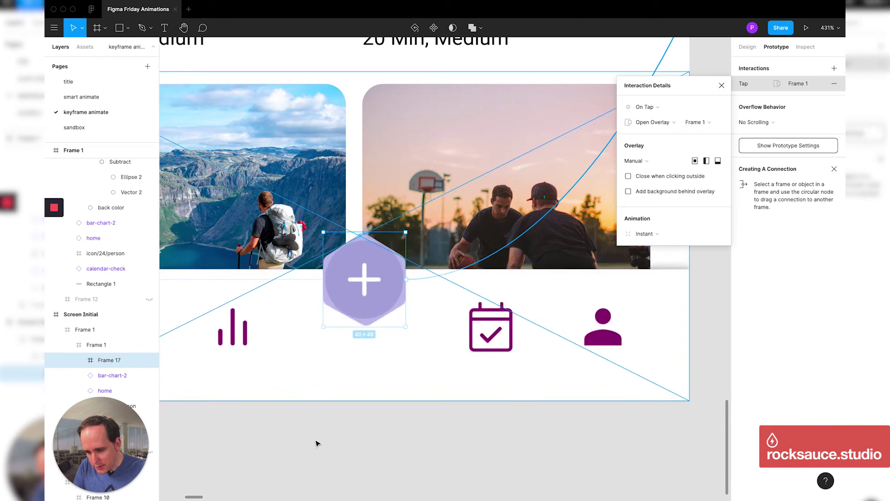
scroll(317, 443, "down", 10)
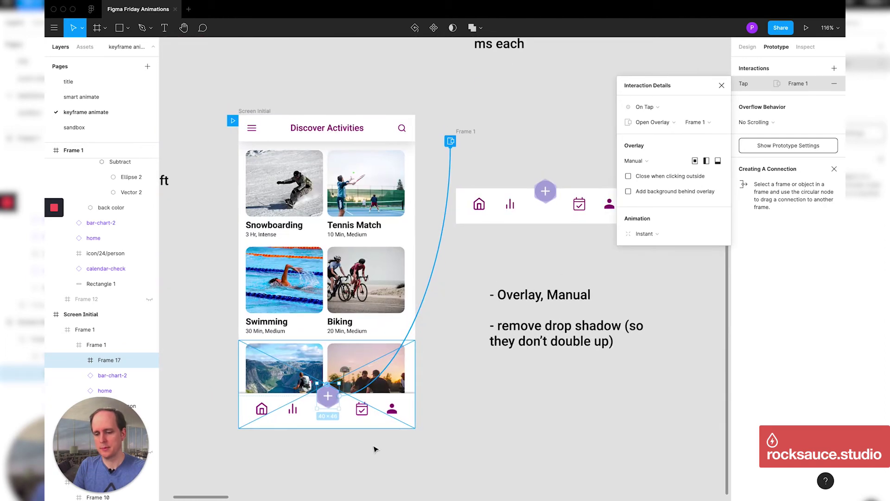
left_click(389, 456)
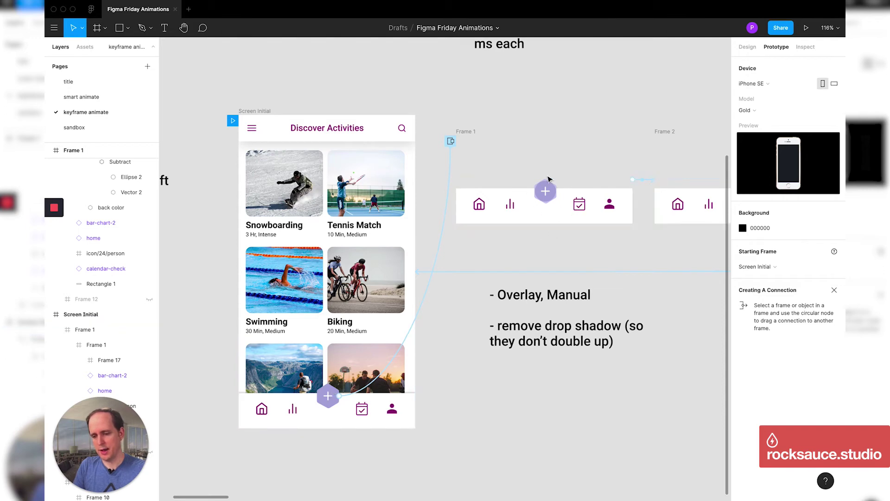
scroll(348, 415, "right", 3)
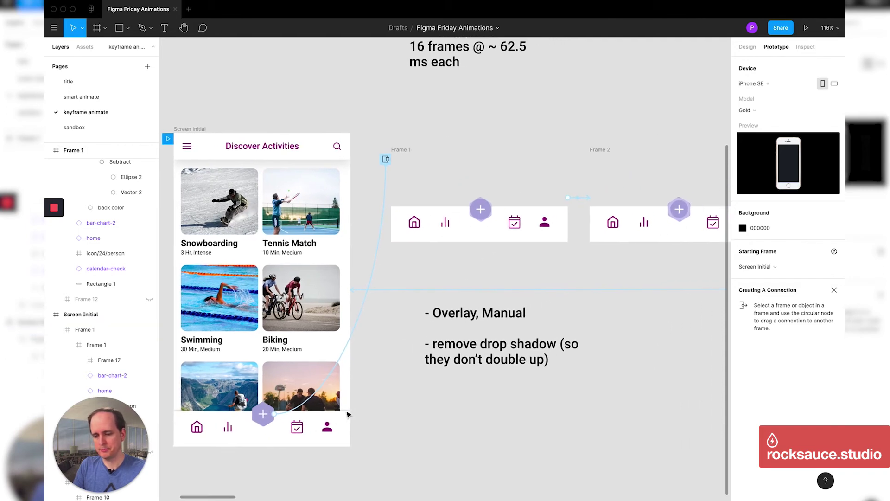
scroll(494, 221, "right", 2)
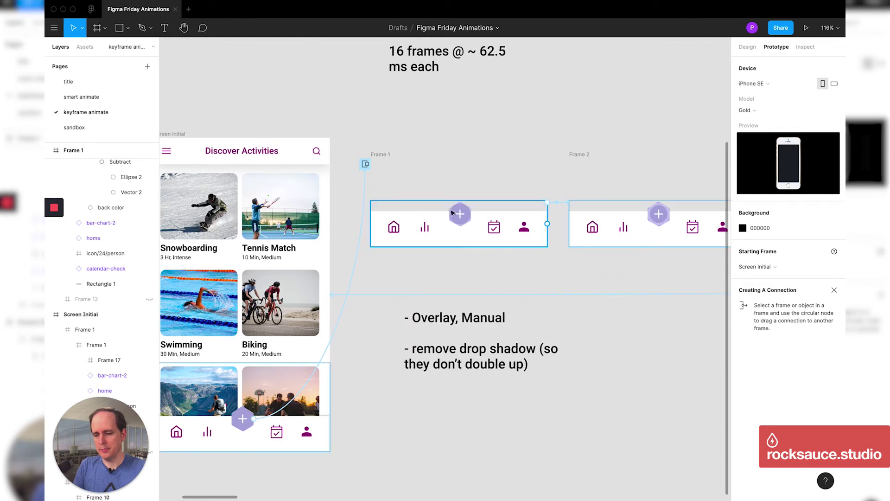
left_click(379, 154)
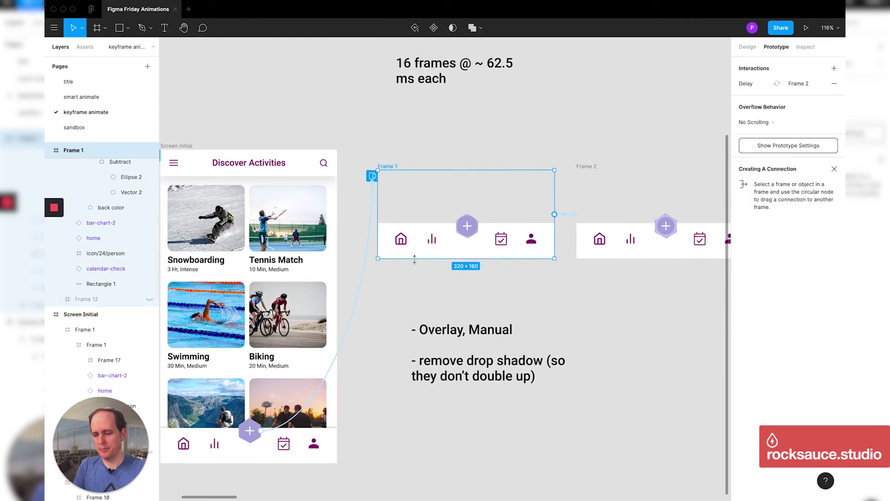
scroll(418, 263, "up", 2)
scroll(418, 263, "right", 2)
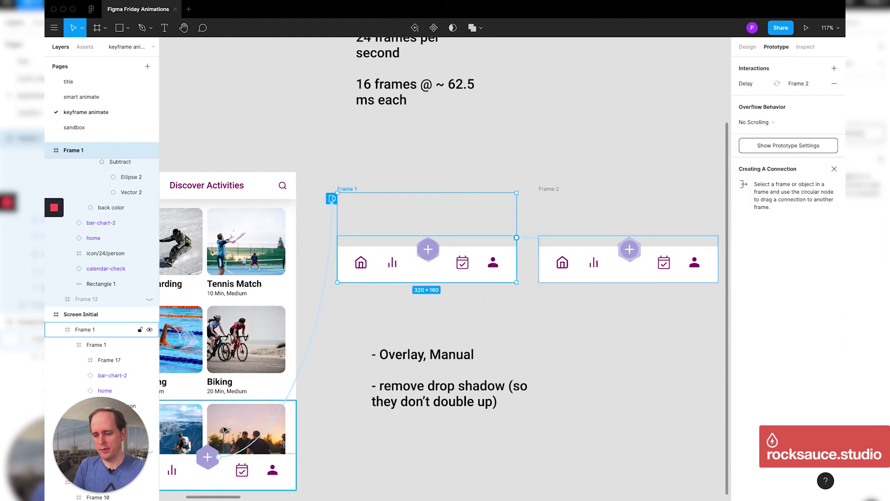
scroll(420, 263, "up", 1)
scroll(419, 262, "right", 2)
scroll(509, 268, "up", 5)
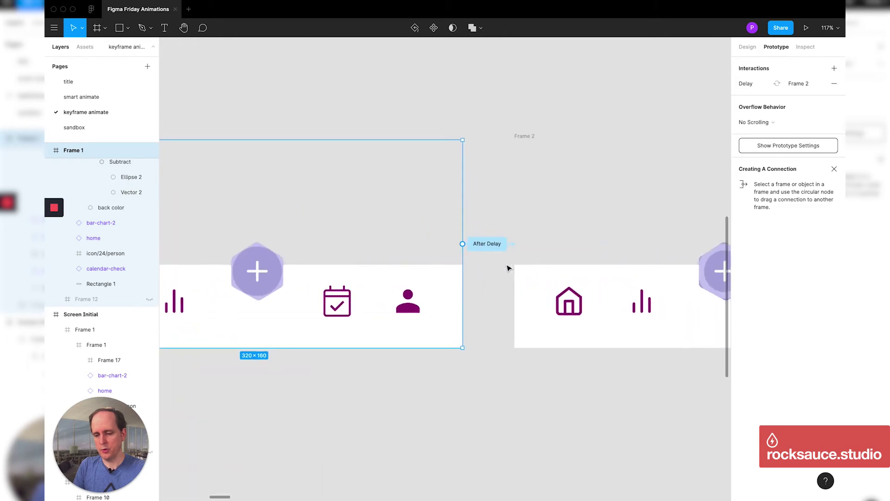
scroll(509, 267, "down", 2)
scroll(508, 267, "left", 1)
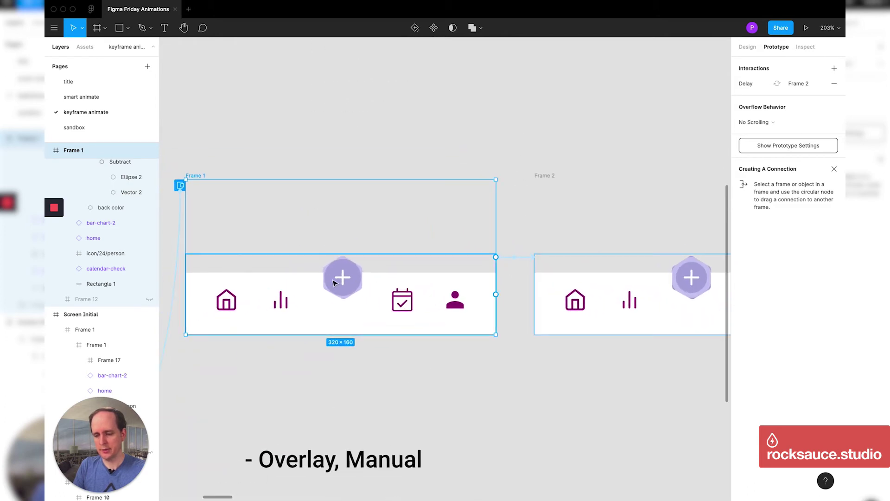
scroll(431, 309, "up", 2)
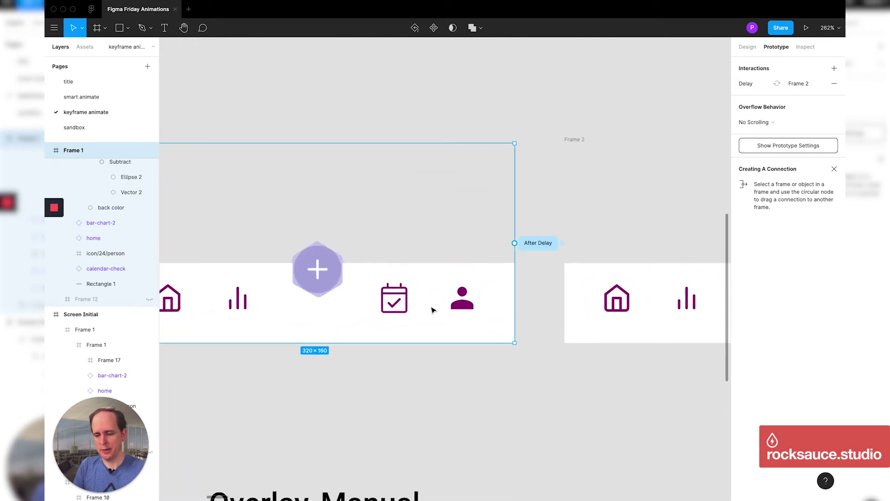
scroll(431, 310, "right", 1)
scroll(447, 284, "left", 3)
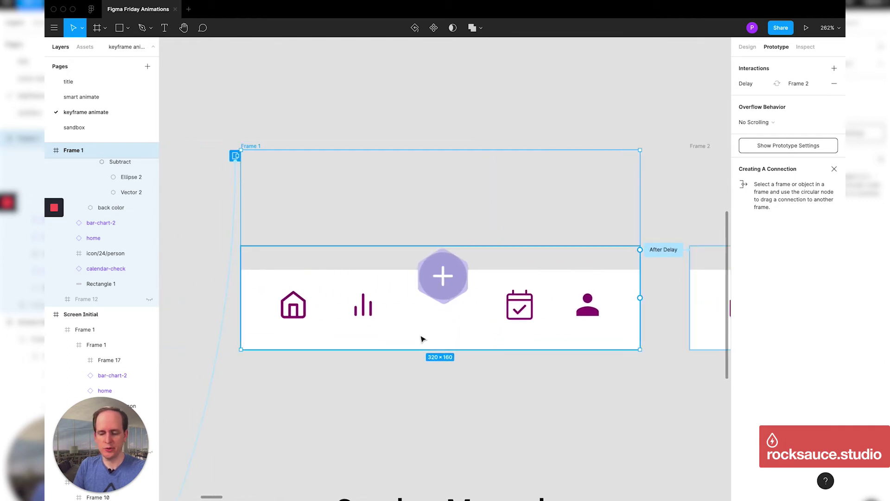
scroll(462, 321, "down", 3)
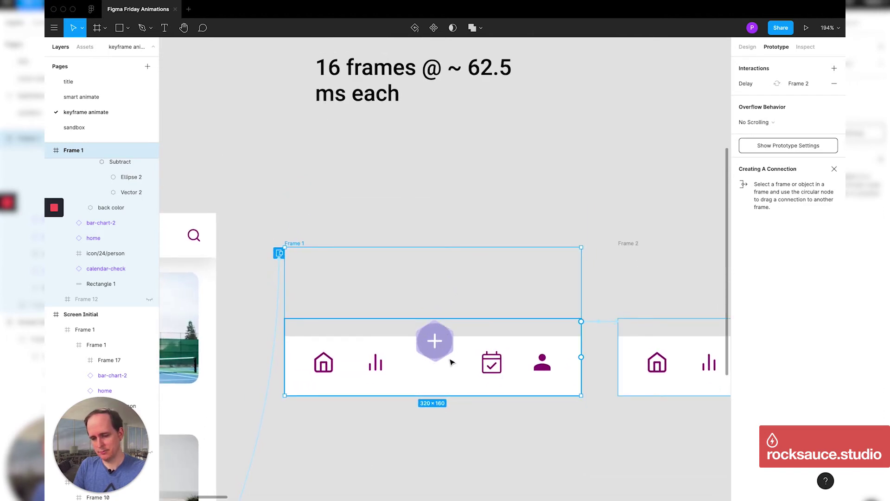
scroll(452, 362, "right", 5)
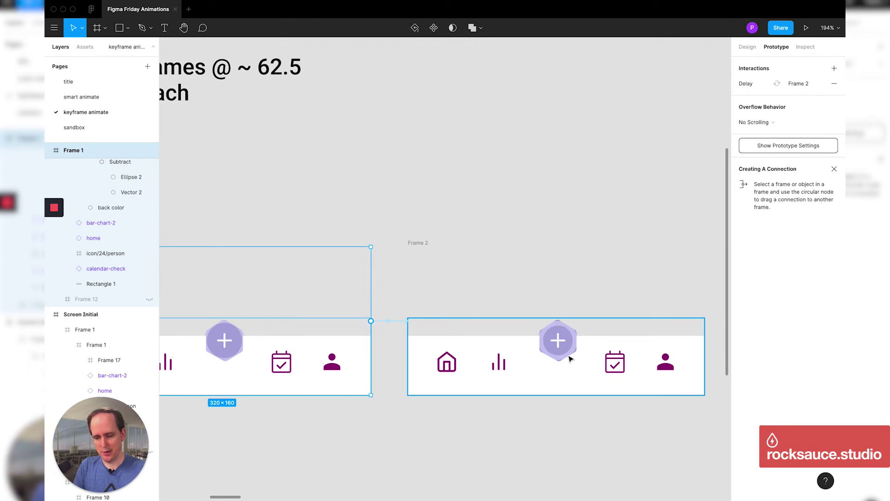
scroll(551, 334, "right", 9)
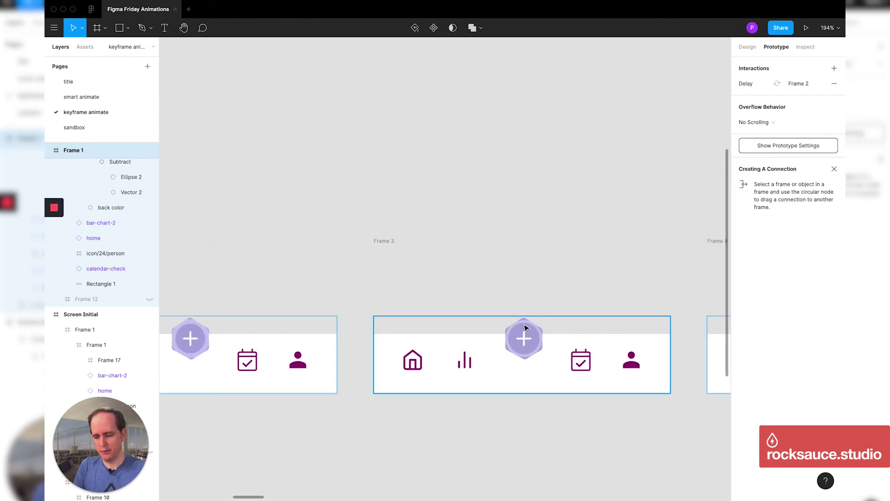
scroll(537, 350, "right", 20)
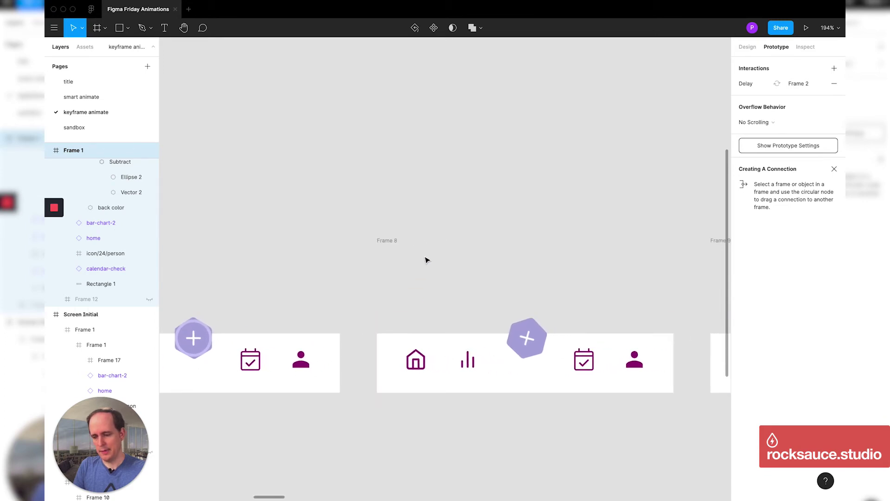
scroll(514, 347, "right", 2)
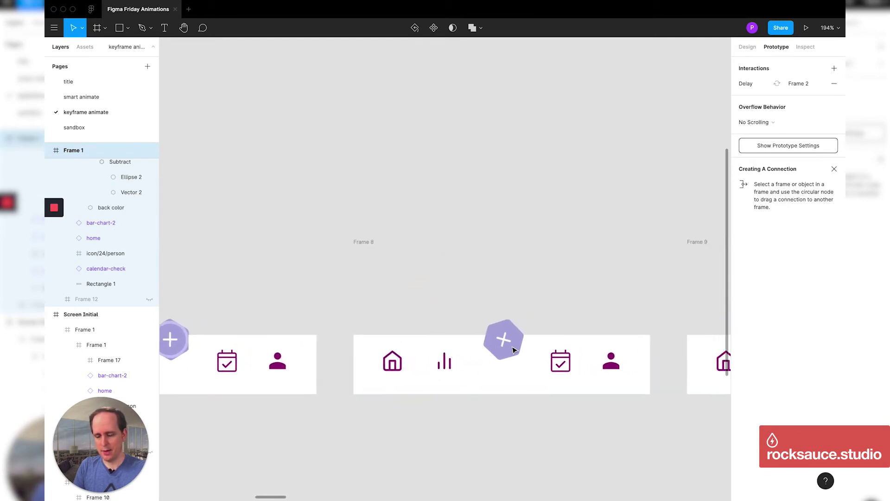
scroll(516, 341, "right", 20)
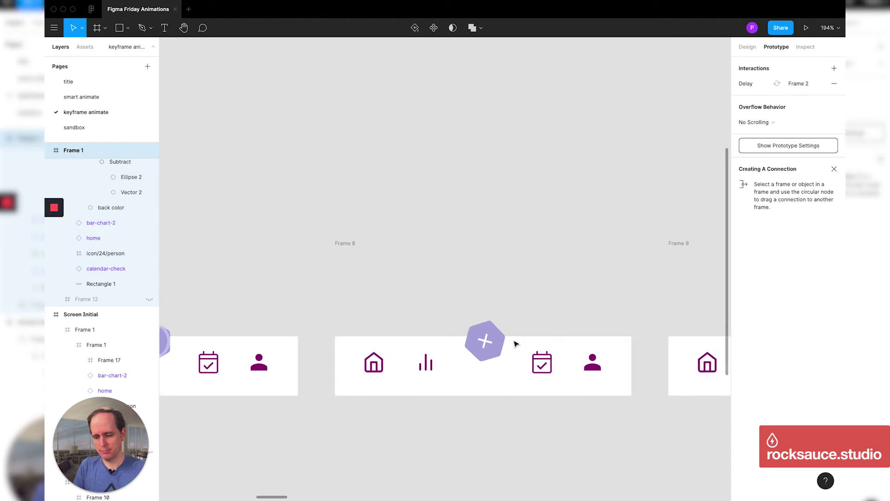
scroll(516, 343, "right", 10)
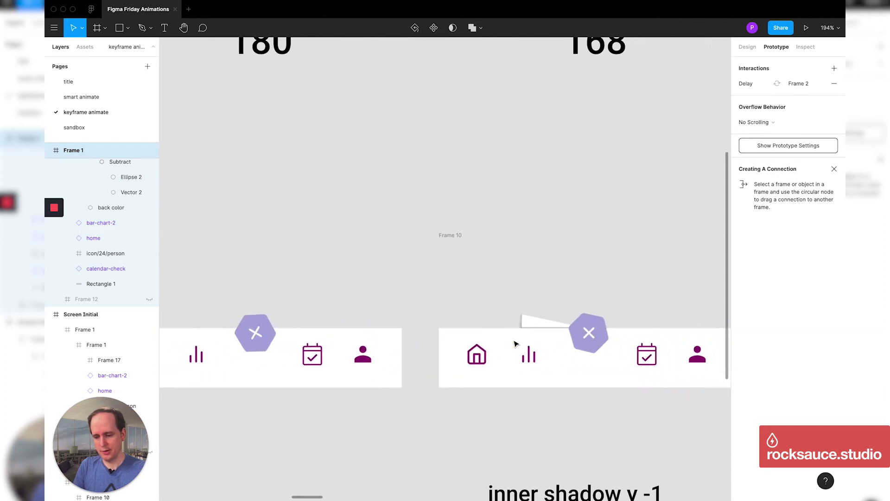
scroll(508, 332, "right", 20)
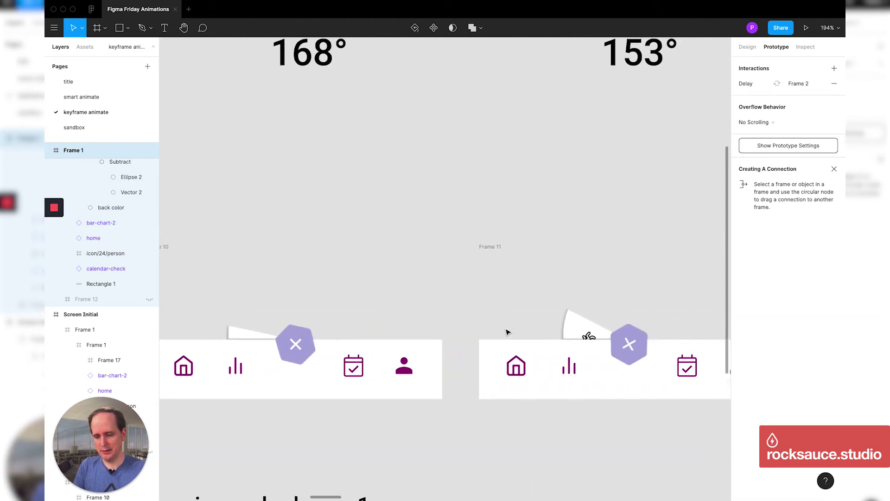
scroll(508, 332, "right", 20)
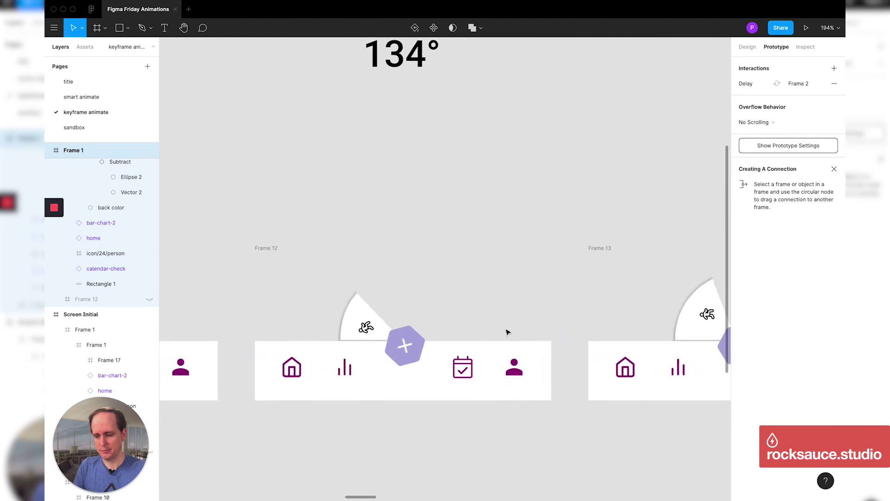
scroll(508, 332, "right", 20)
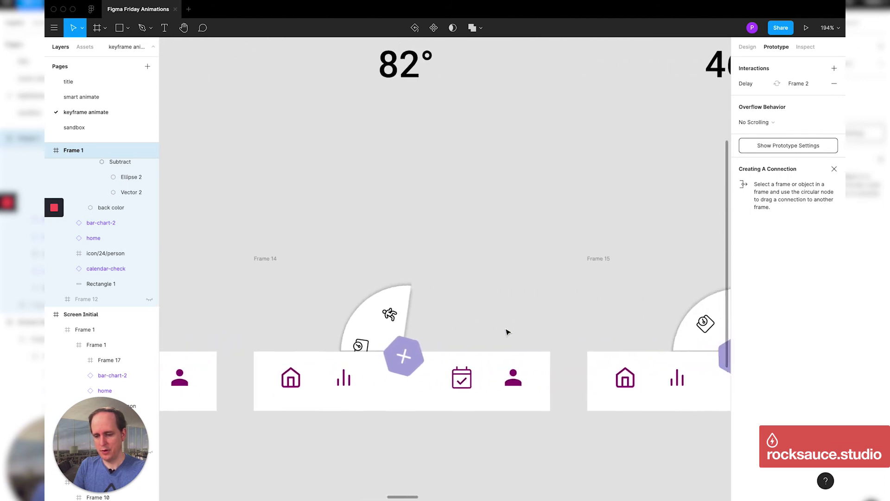
scroll(508, 332, "down", 5)
scroll(508, 332, "left", 20)
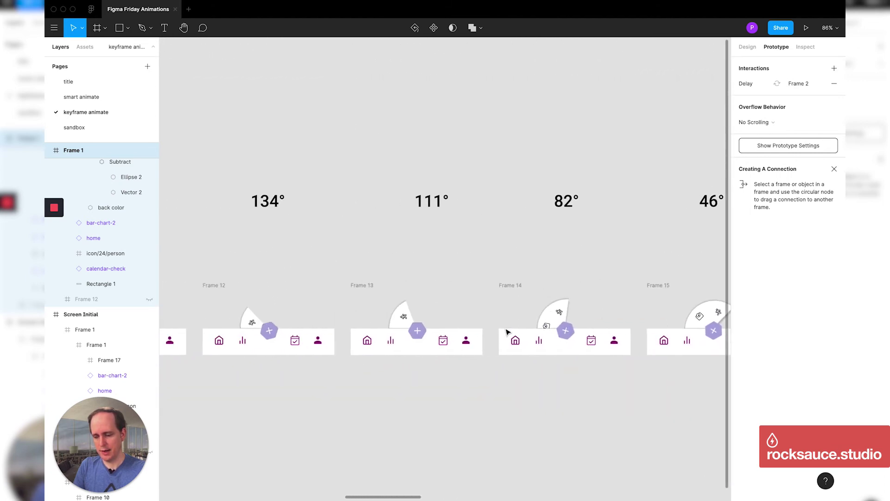
scroll(292, 329, "left", 5)
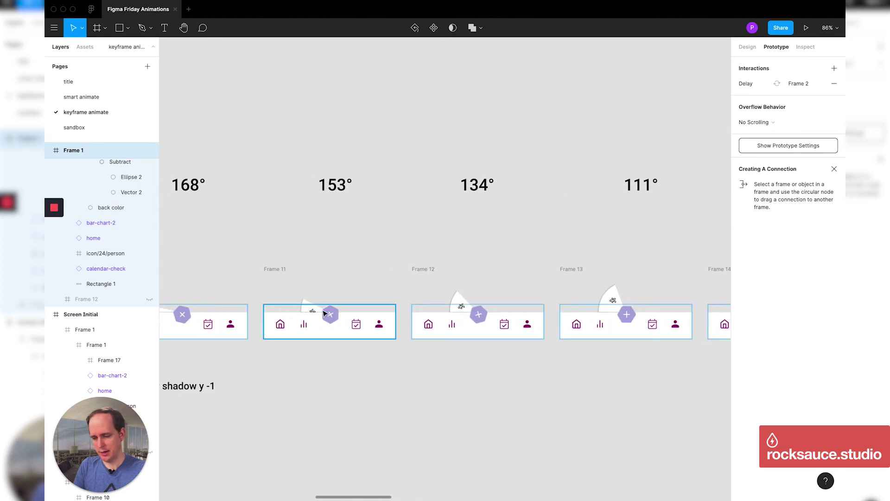
scroll(463, 299, "right", 4)
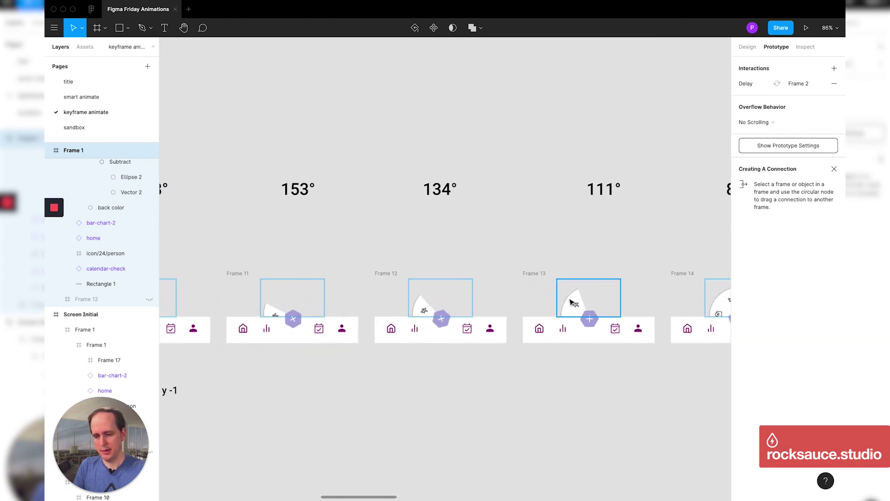
scroll(599, 304, "right", 5)
scroll(620, 309, "right", 5)
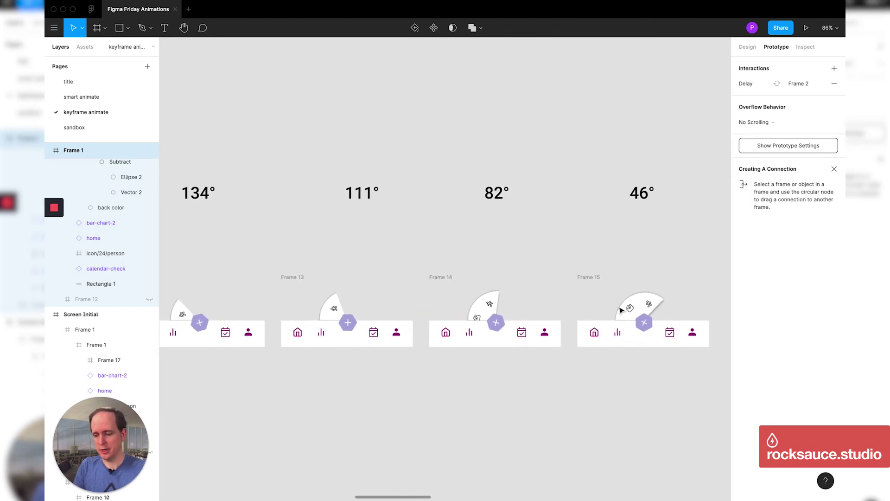
scroll(620, 309, "down", 3)
scroll(563, 294, "left", 8)
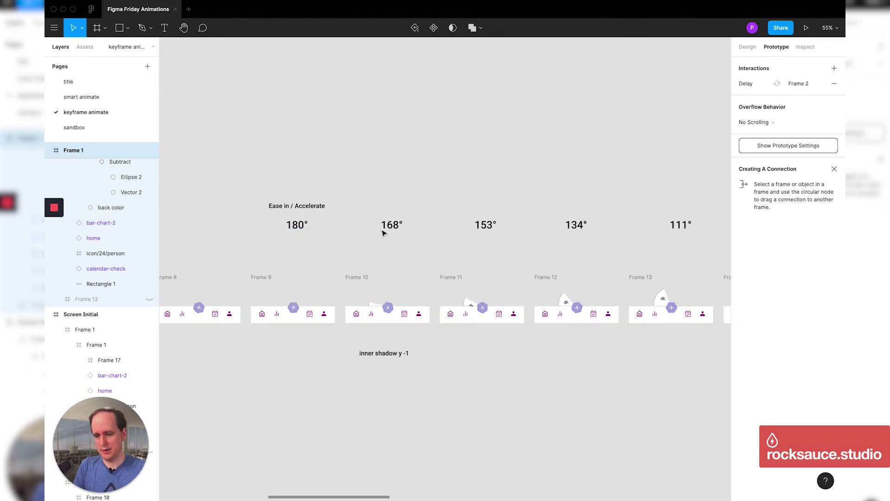
scroll(376, 304, "right", 5)
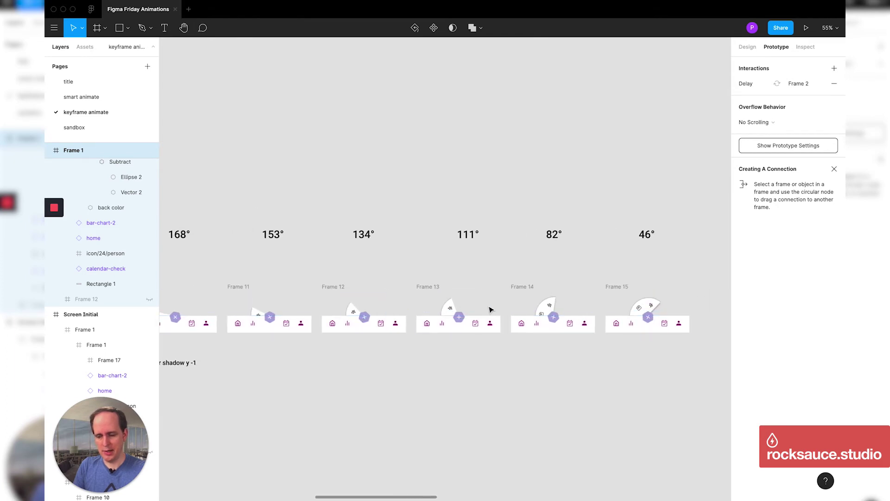
scroll(491, 309, "right", 2)
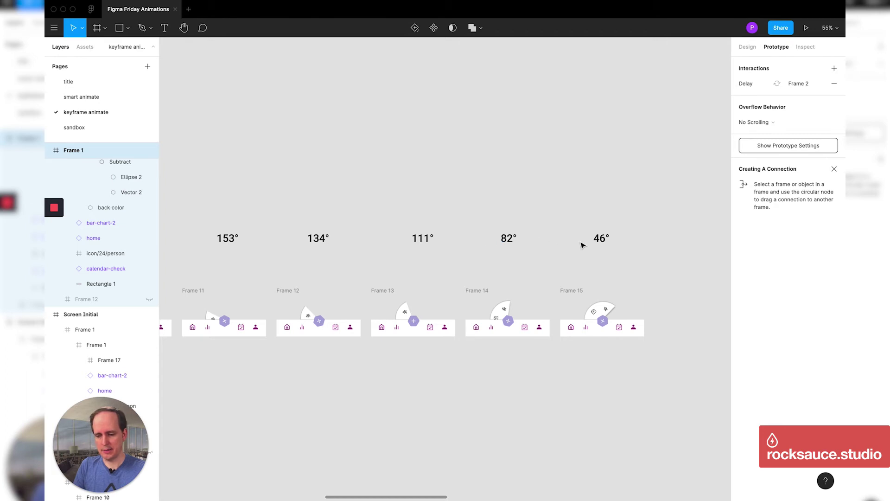
scroll(605, 306, "right", 4)
scroll(608, 306, "left", 3)
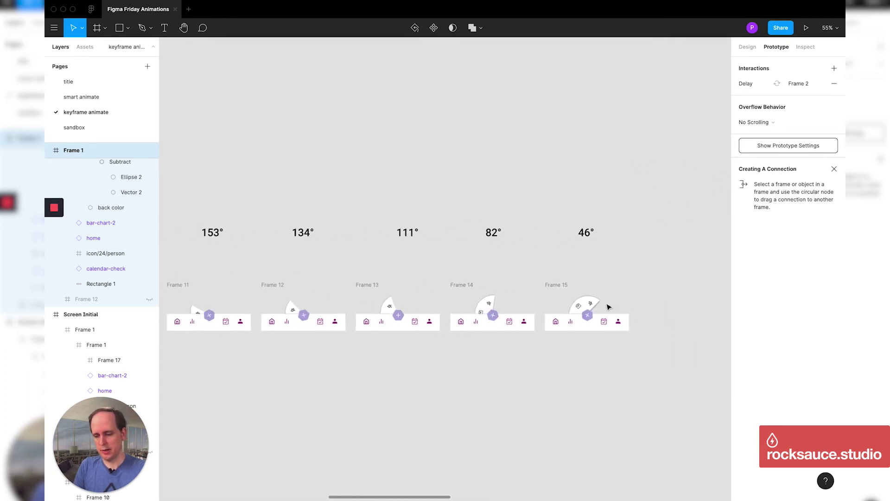
scroll(609, 307, "left", 5)
scroll(529, 312, "right", 8)
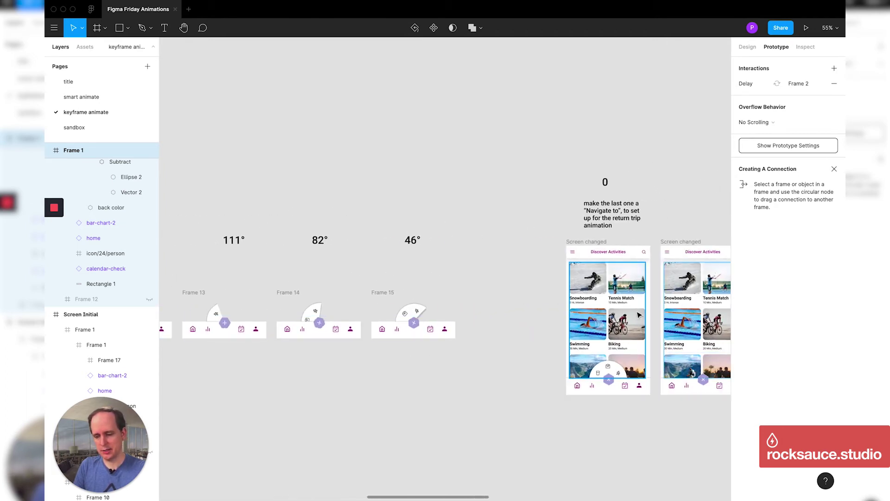
scroll(615, 379, "up", 2)
scroll(615, 379, "down", 2)
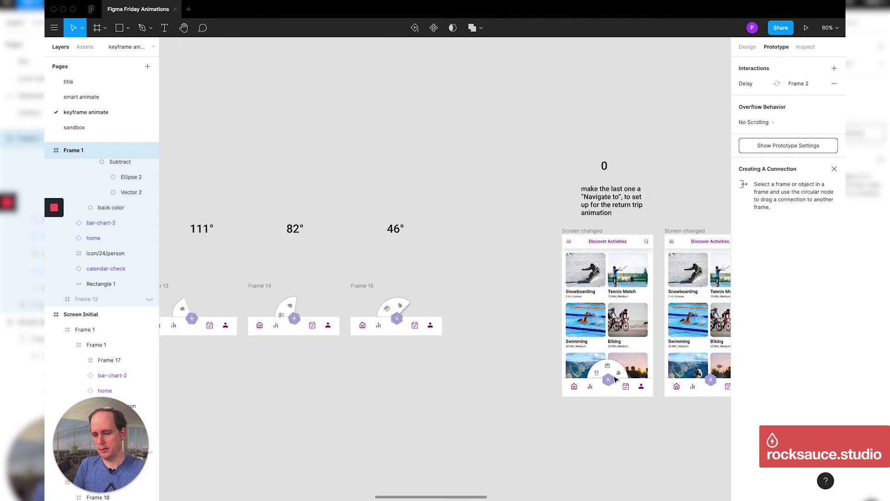
scroll(615, 379, "left", 8)
scroll(447, 342, "left", 3)
scroll(448, 342, "up", 5)
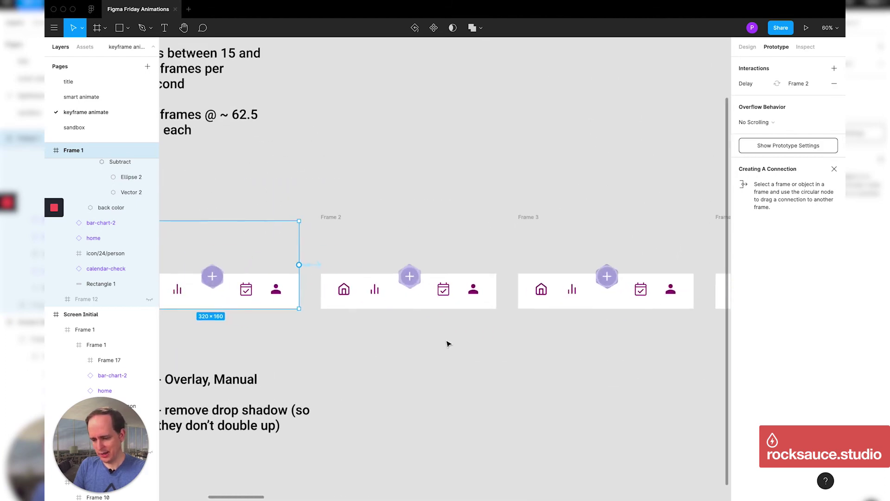
left_click(431, 353)
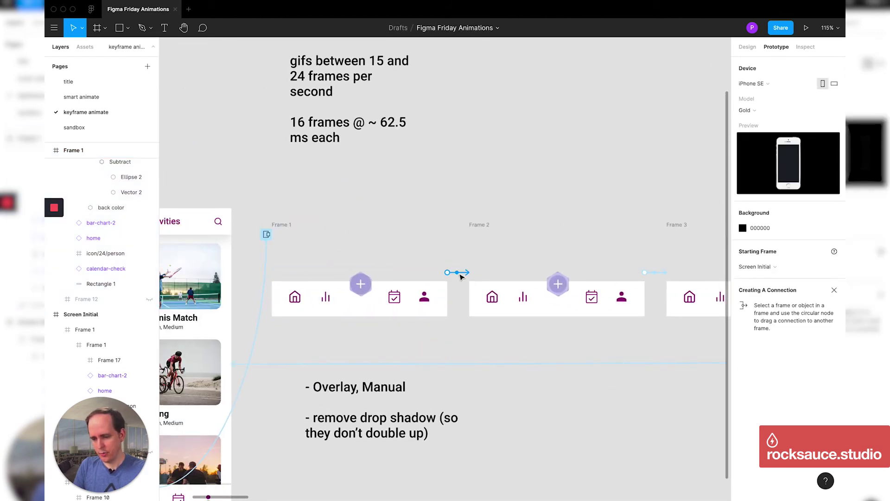
left_click(462, 276)
scroll(460, 274, "up", 5)
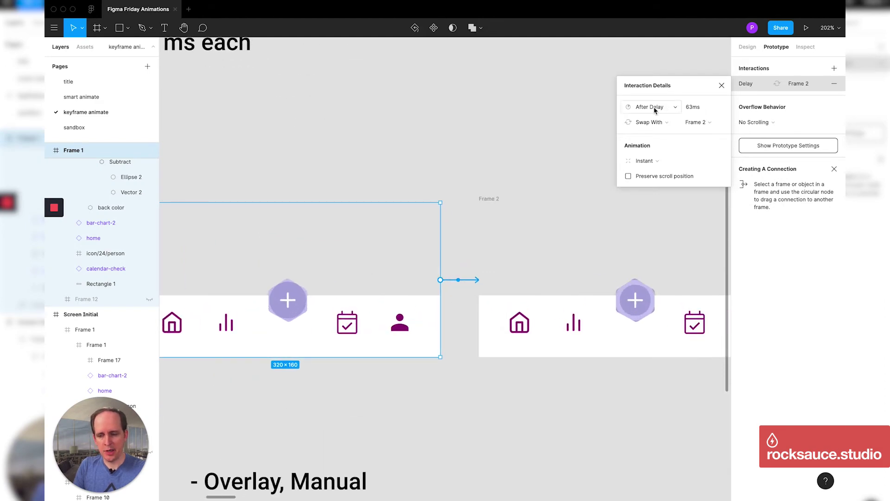
scroll(486, 249, "down", 5)
scroll(428, 161, "up", 2)
scroll(428, 161, "left", 2)
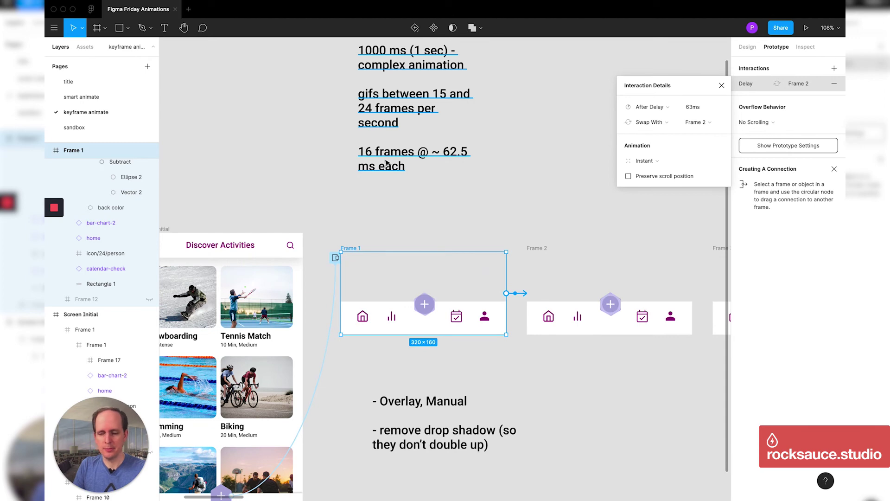
scroll(457, 165, "right", 3)
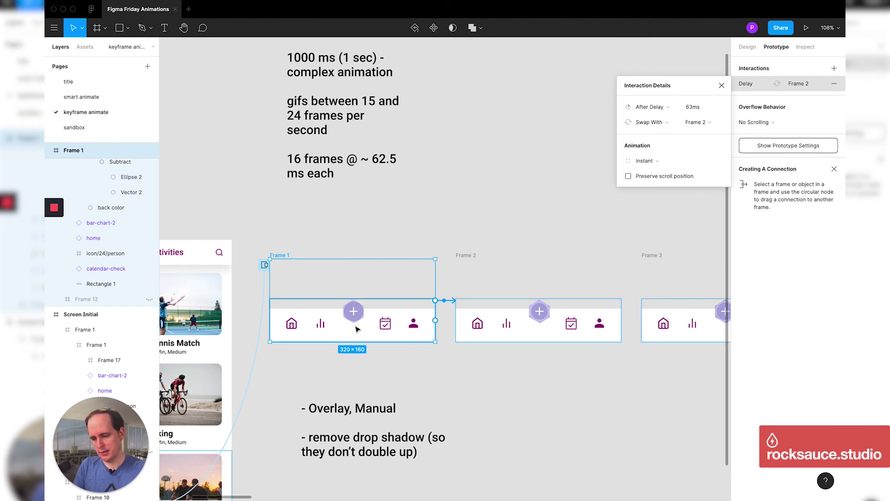
scroll(357, 329, "down", 5)
scroll(357, 329, "left", 5)
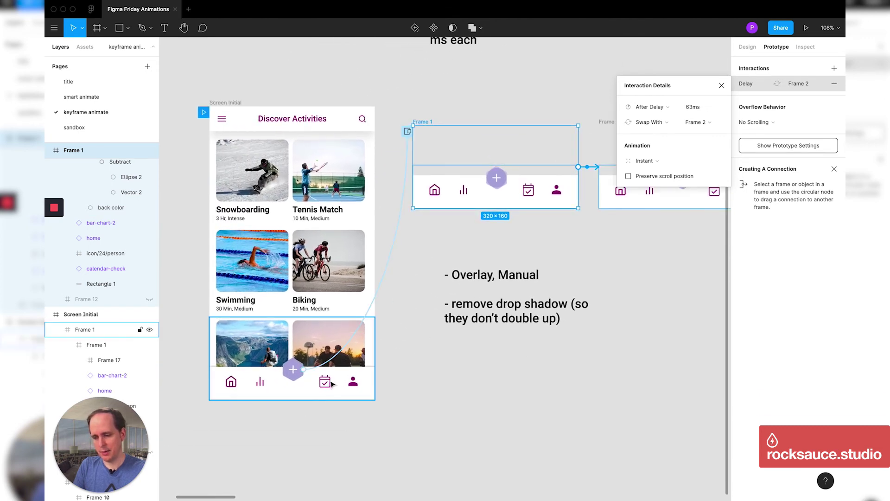
scroll(332, 384, "up", 3)
scroll(332, 384, "right", 5)
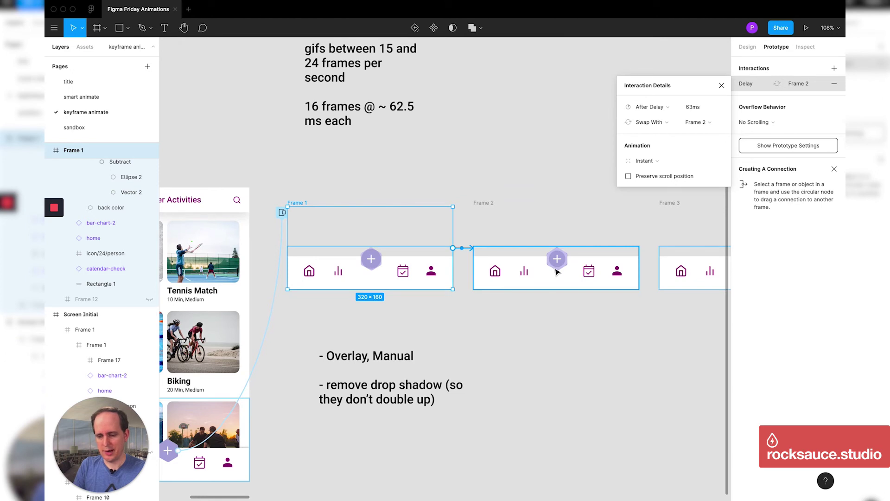
scroll(557, 271, "right", 5)
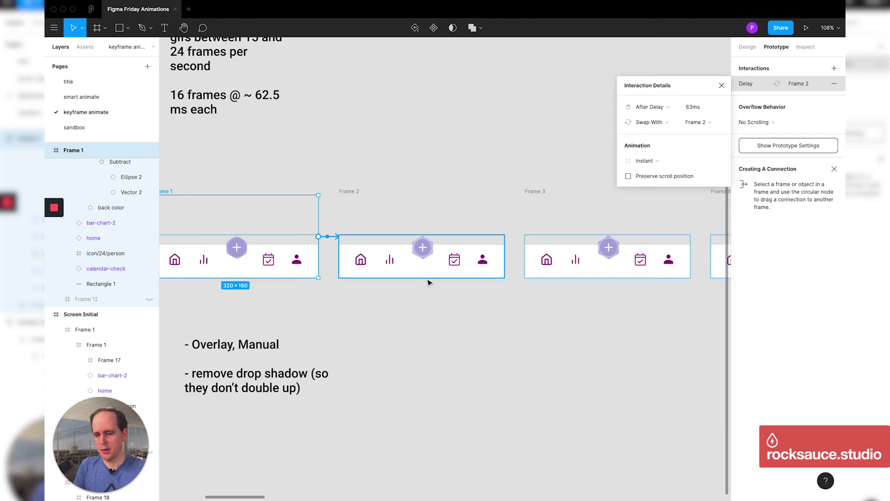
scroll(428, 281, "up", 2)
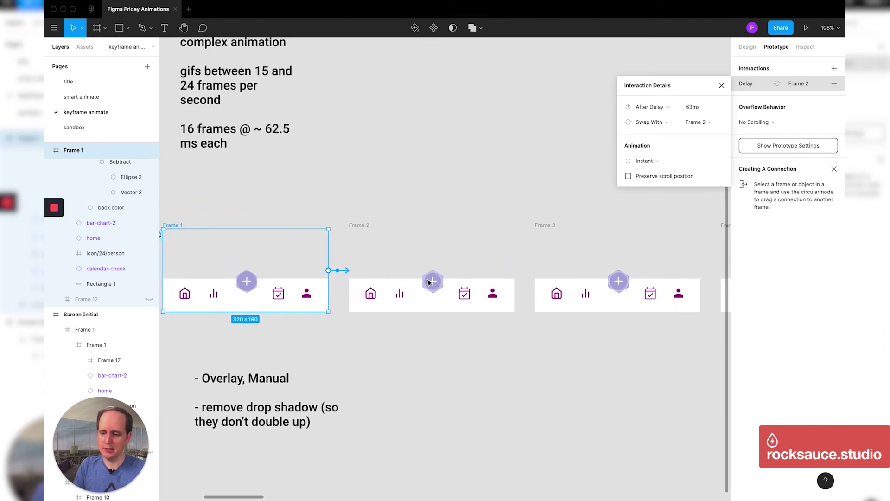
left_click(644, 164)
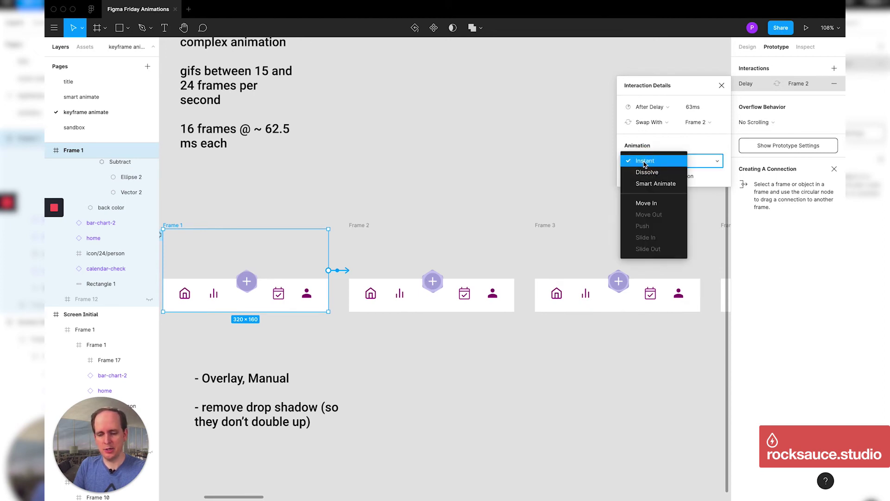
left_click(644, 164)
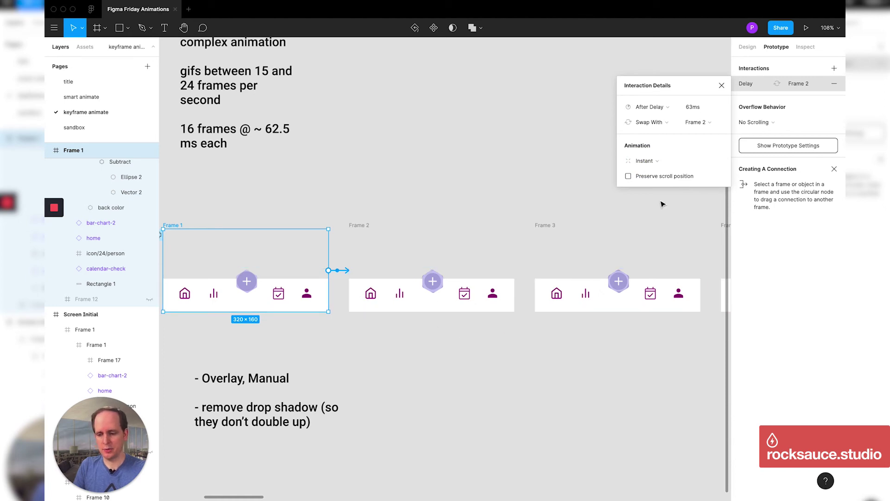
Close the open interaction details and select Frame 15 to show its interaction
left_click(726, 87)
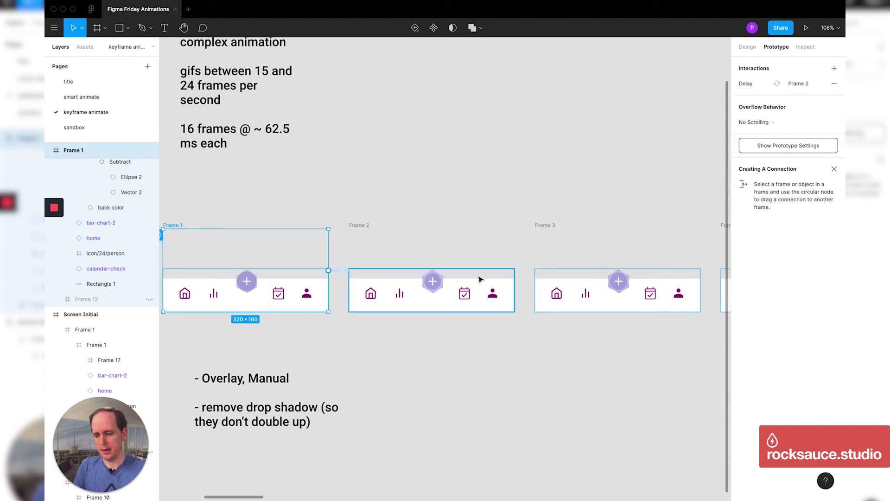
scroll(479, 278, "right", 10)
scroll(479, 278, "right", 10)
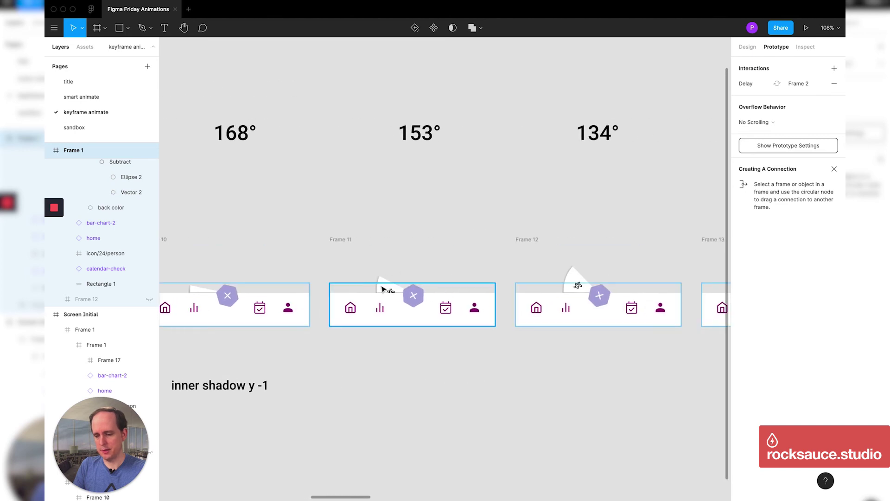
scroll(504, 281, "right", 10)
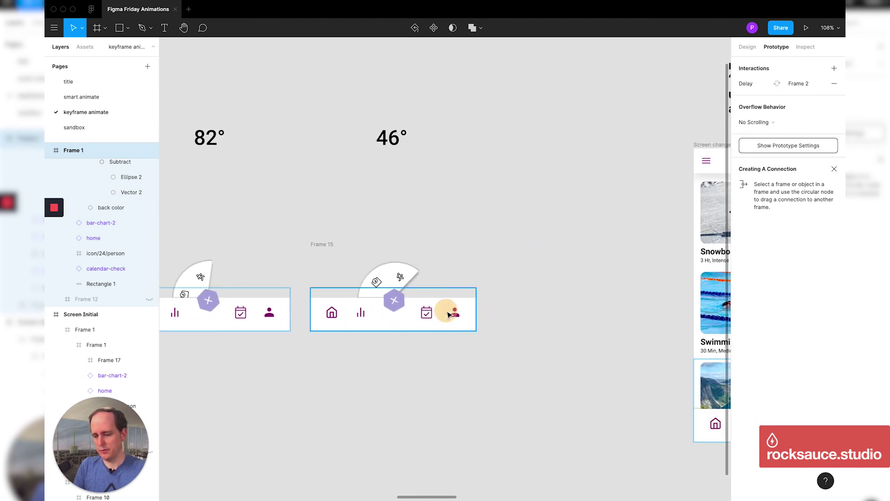
left_click(450, 313)
left_click(505, 269)
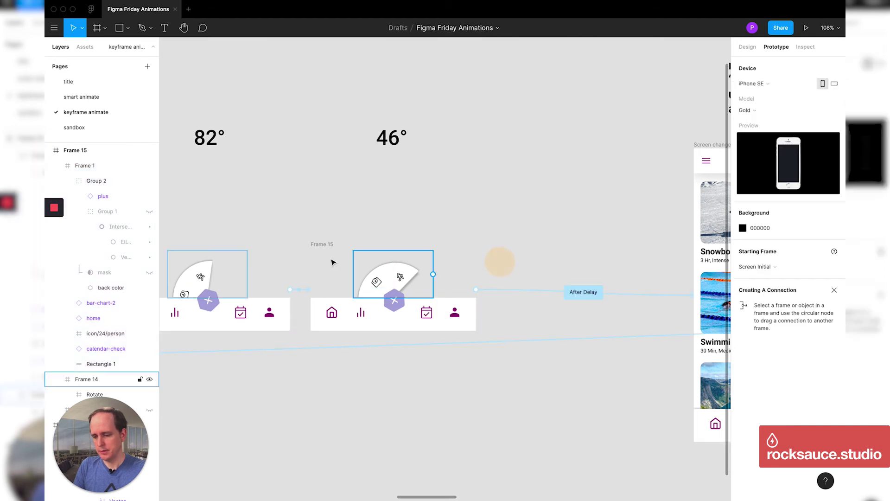
left_click(319, 245)
scroll(529, 288, "right", 2)
scroll(541, 297, "right", 2)
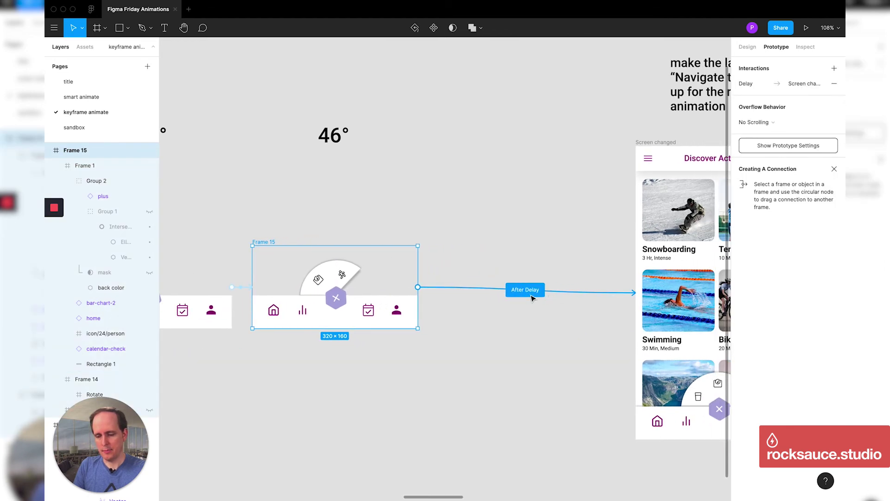
Set Frame 15 to After Delay 62ms, Navigate To Screen changed, Instant, then zoom out on the return frames
left_click(527, 291)
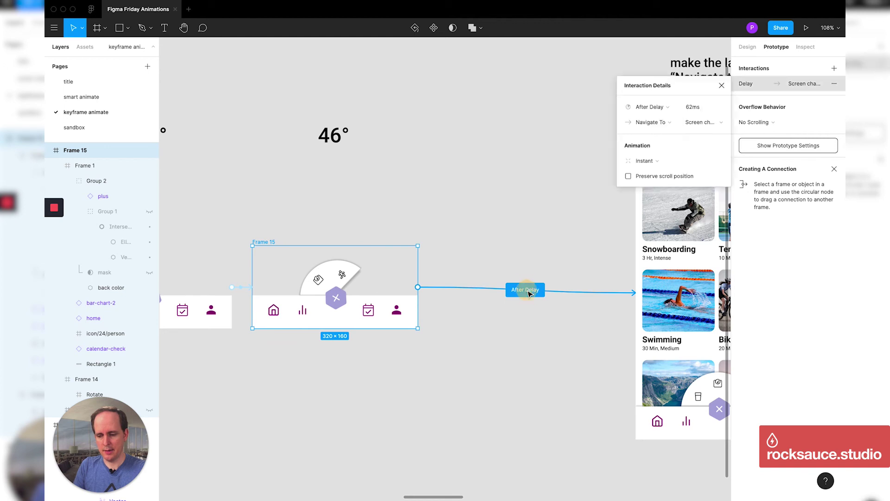
scroll(610, 125, "right", 10)
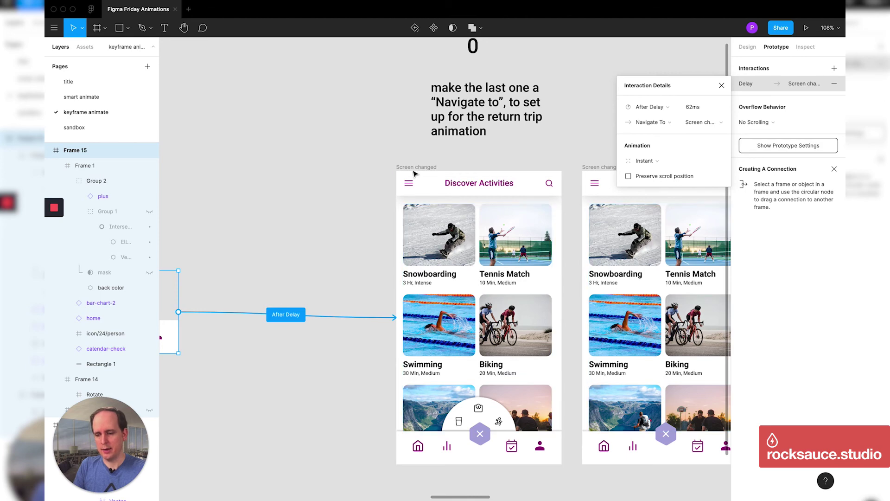
scroll(387, 261, "down", 2)
scroll(388, 261, "down", 2)
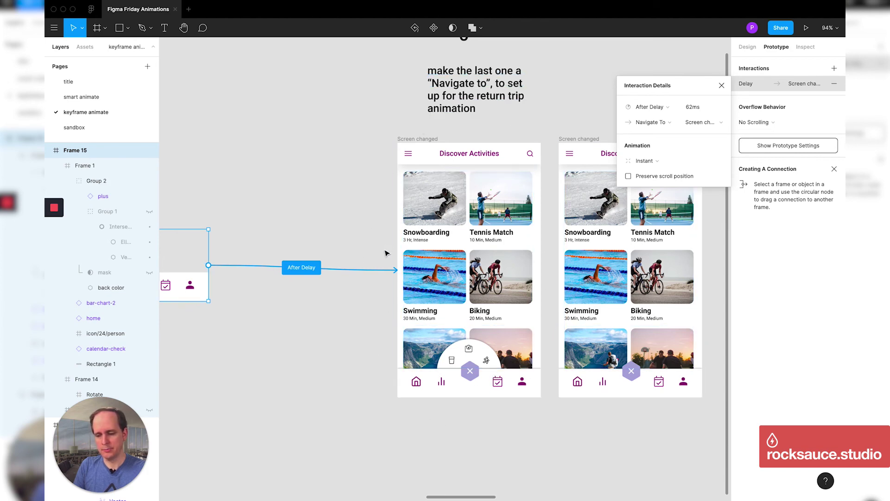
scroll(388, 254, "up", 2)
scroll(386, 261, "down", 5)
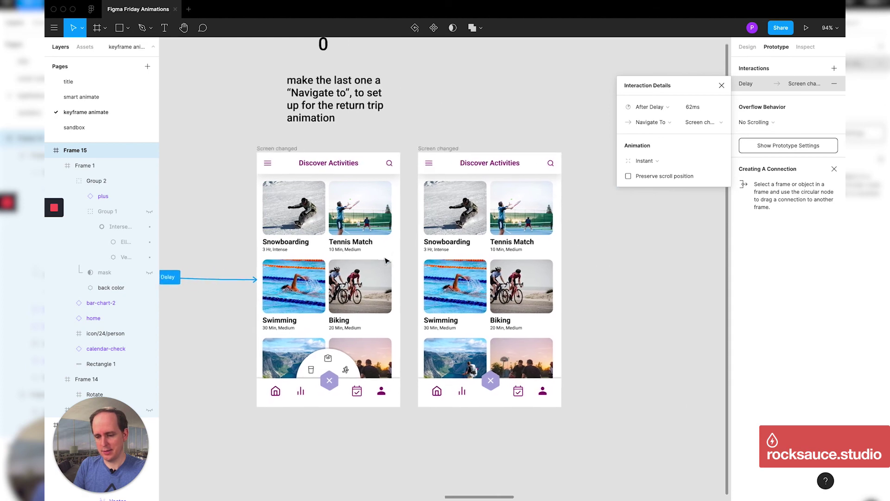
scroll(387, 261, "right", 1)
scroll(387, 261, "up", 4)
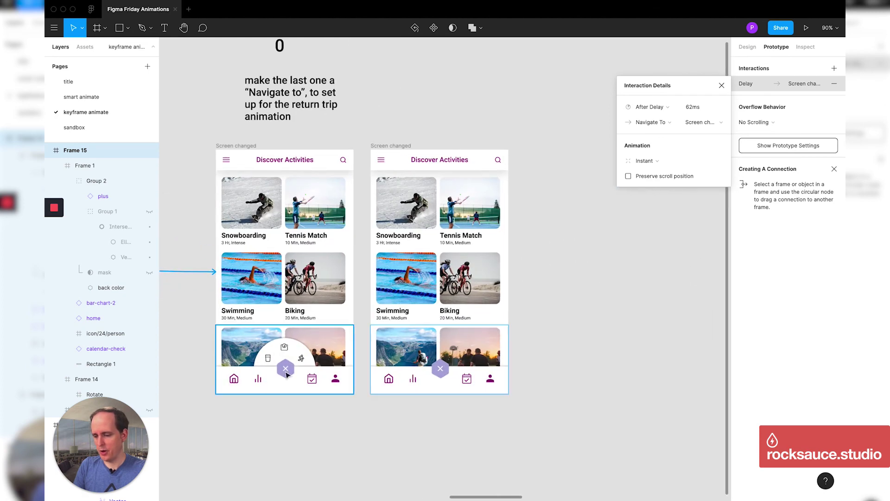
Check Frame 20's Delay link and Frame 21's Swap With link back to Screen Initial
scroll(255, 159, "down", 5)
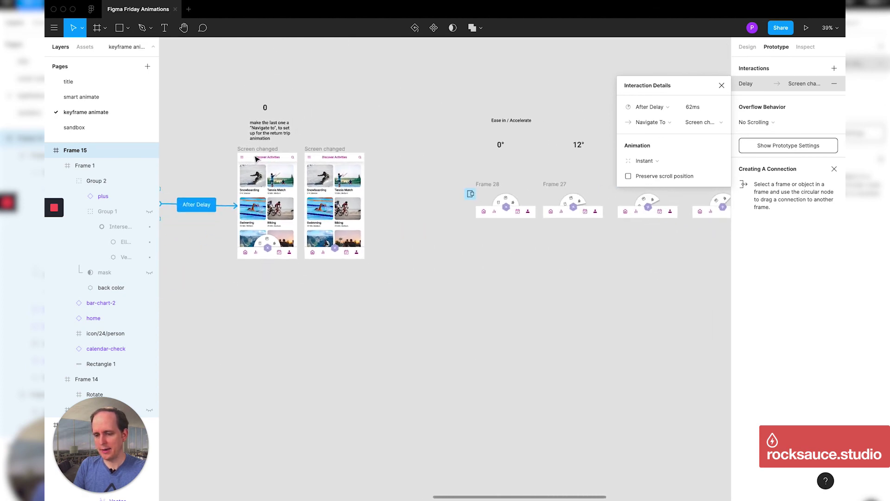
scroll(279, 159, "right", 1)
scroll(280, 159, "right", 3)
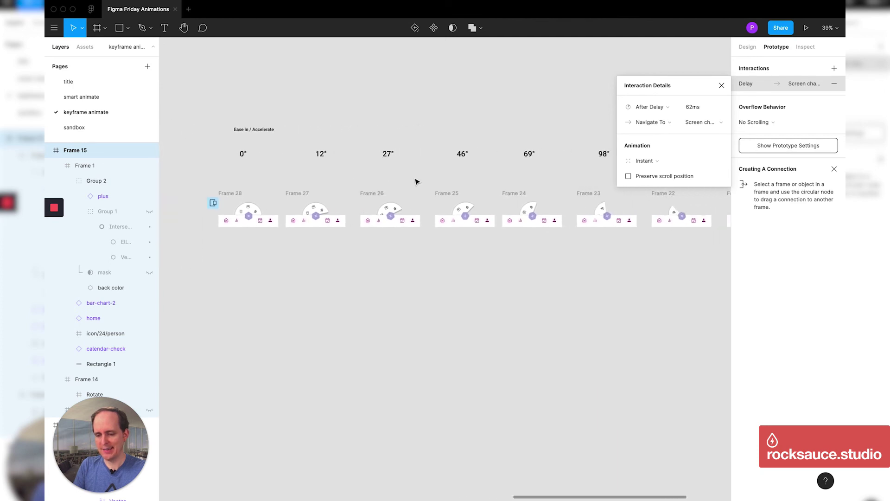
scroll(417, 207, "right", 5)
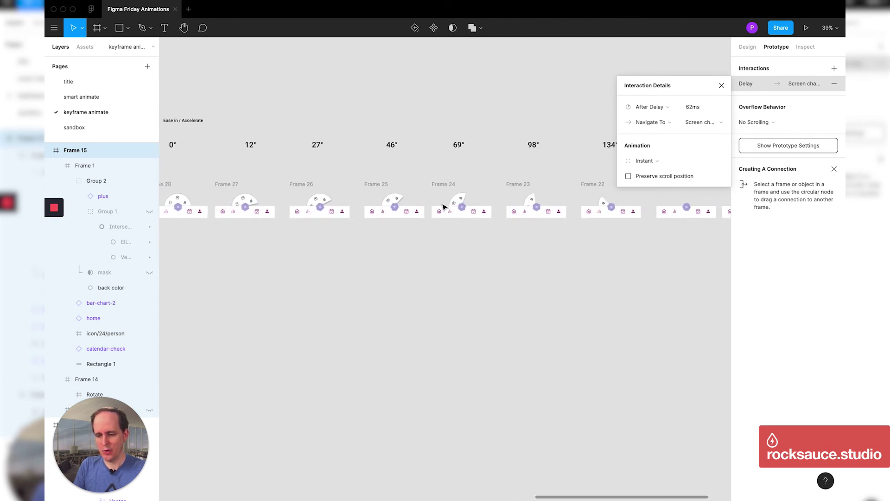
scroll(464, 206, "right", 4)
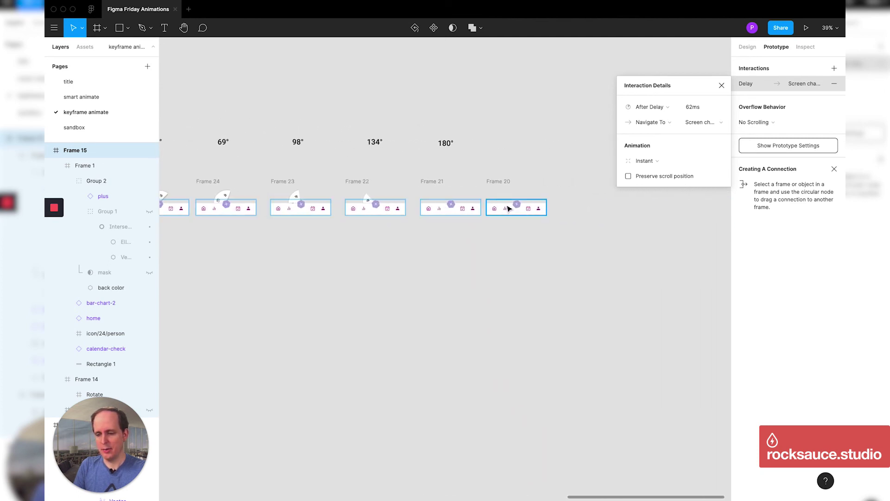
scroll(533, 213, "up", 5)
scroll(558, 239, "down", 5)
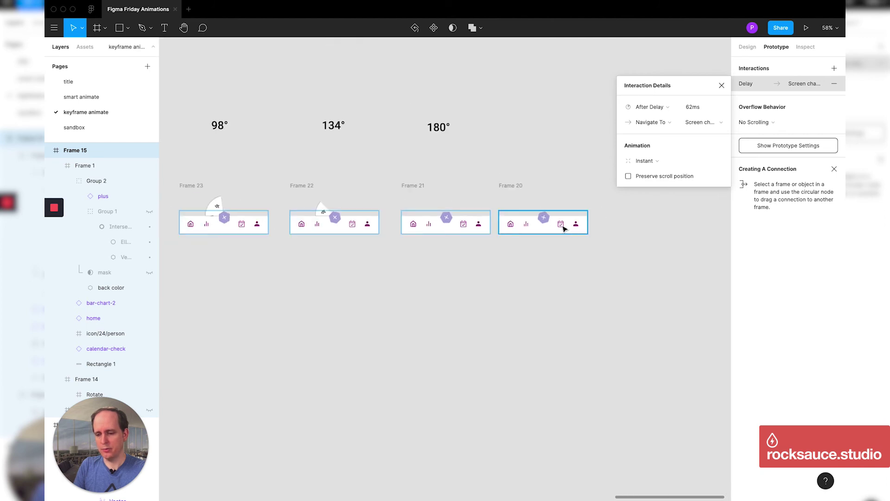
left_click(516, 186)
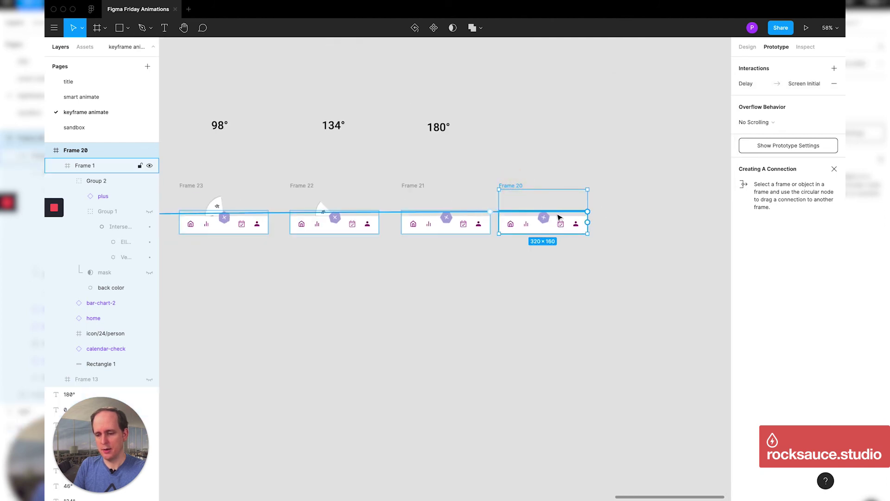
left_click(497, 212)
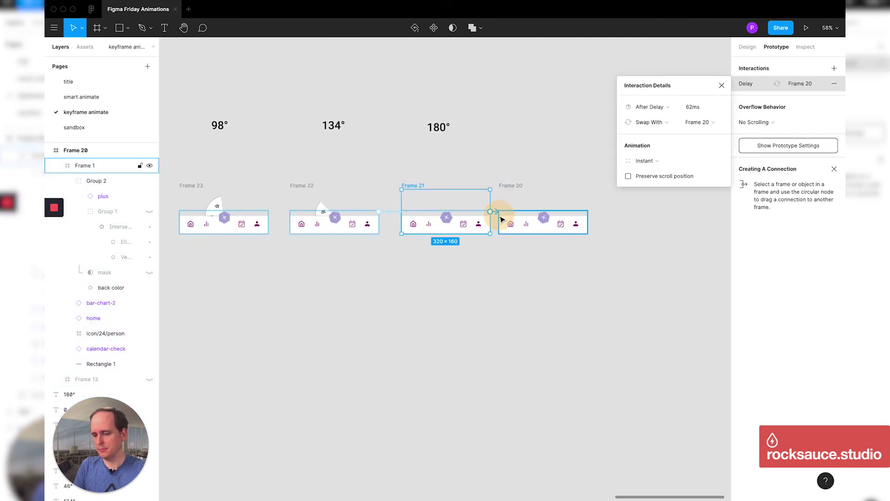
left_click(495, 267)
Select Screen Initial and start the prototype presentation from it
scroll(496, 268, "down", 5)
scroll(497, 270, "left", 5)
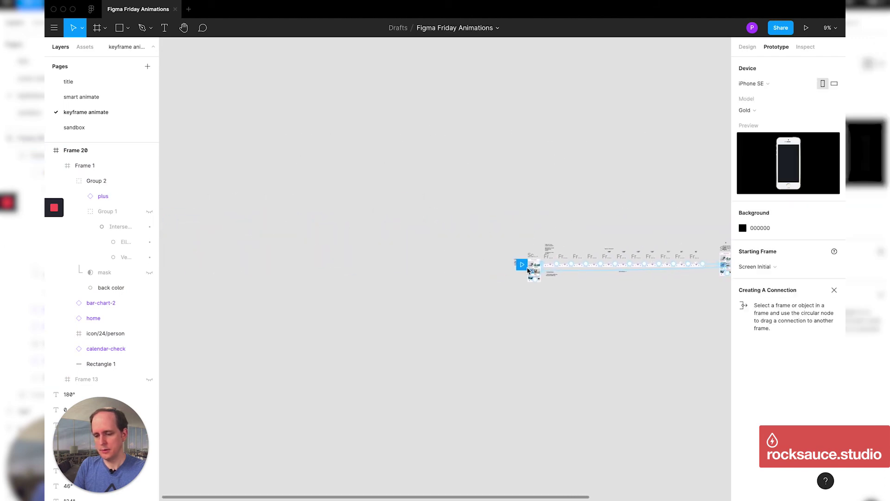
scroll(526, 268, "up", 5)
scroll(530, 271, "up", 5)
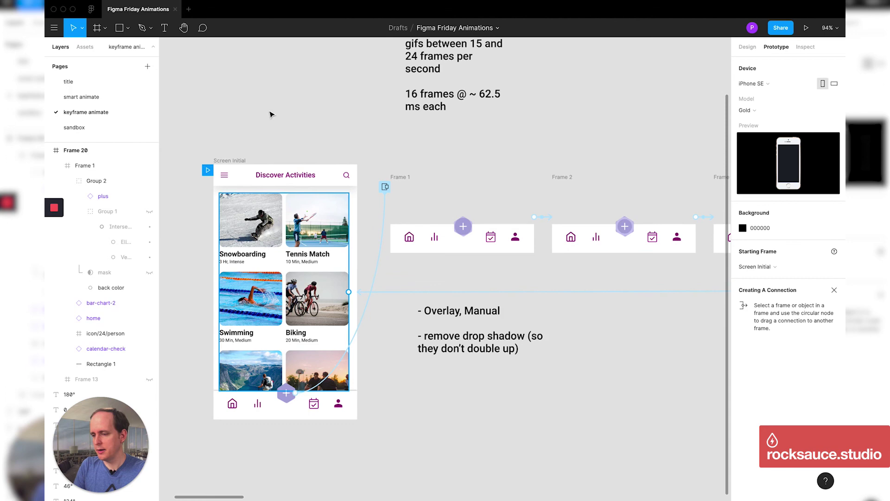
left_click(235, 159)
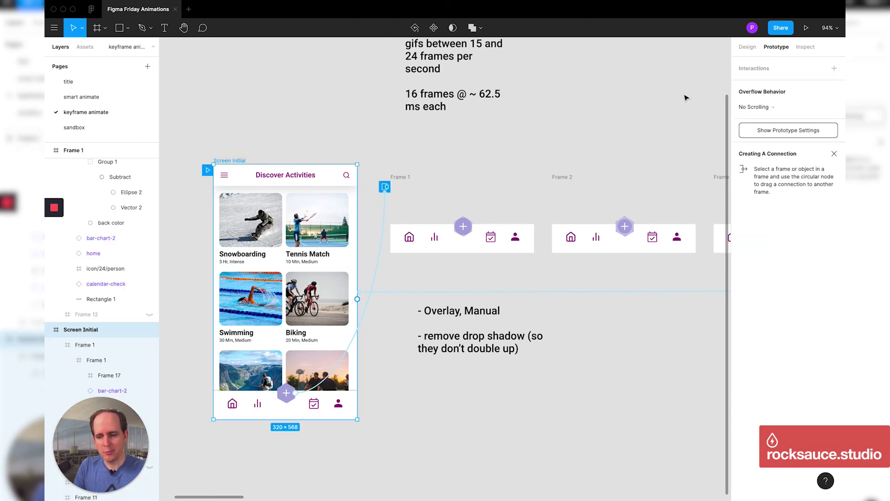
left_click(807, 29)
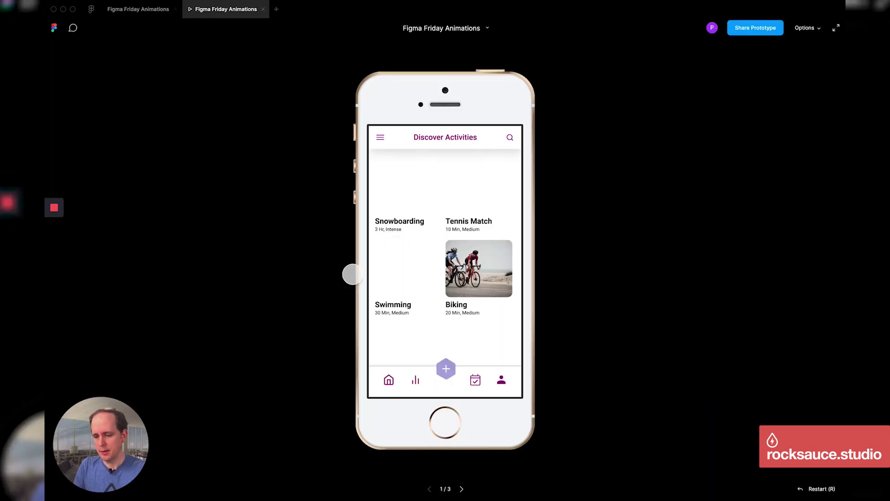
Tap the + hexagon to open the radial menu, × to close it, + again, then exit the preview
scroll(479, 277, "down", 3)
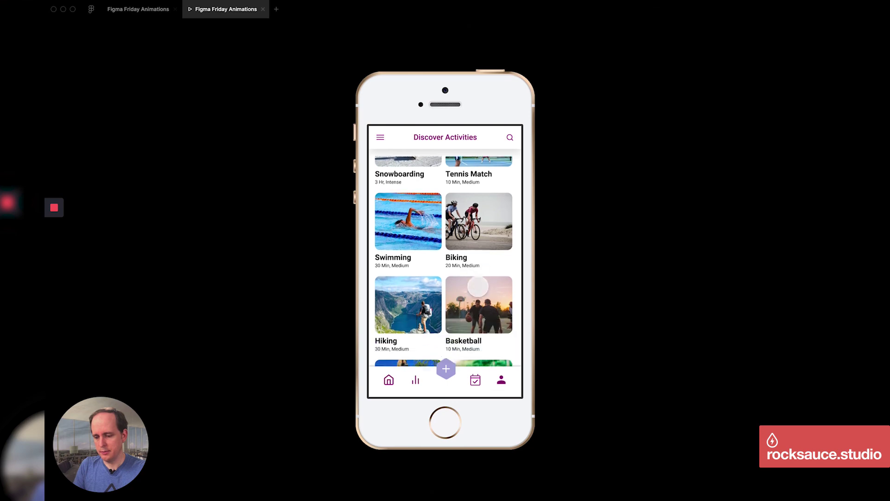
scroll(479, 277, "up", 3)
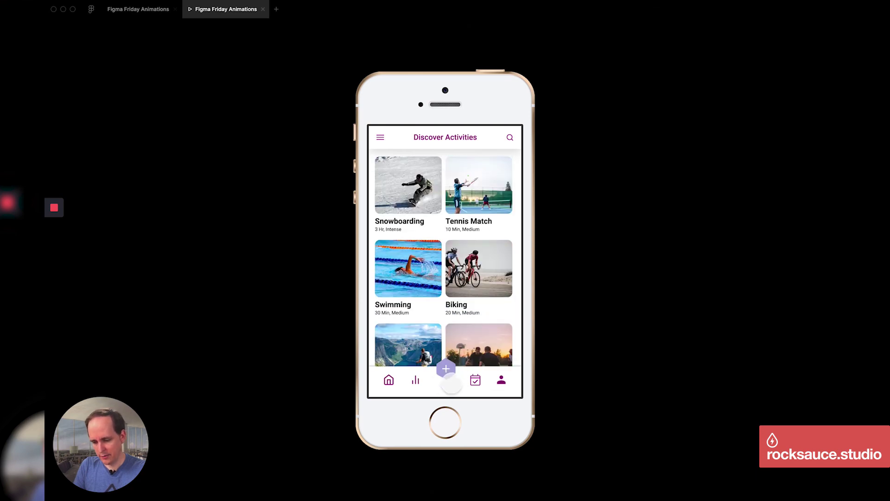
left_click(453, 377)
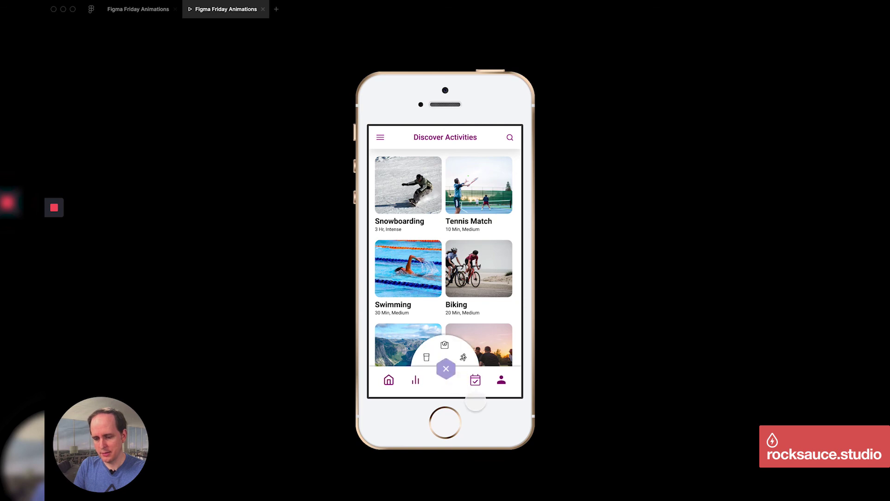
left_click(454, 378)
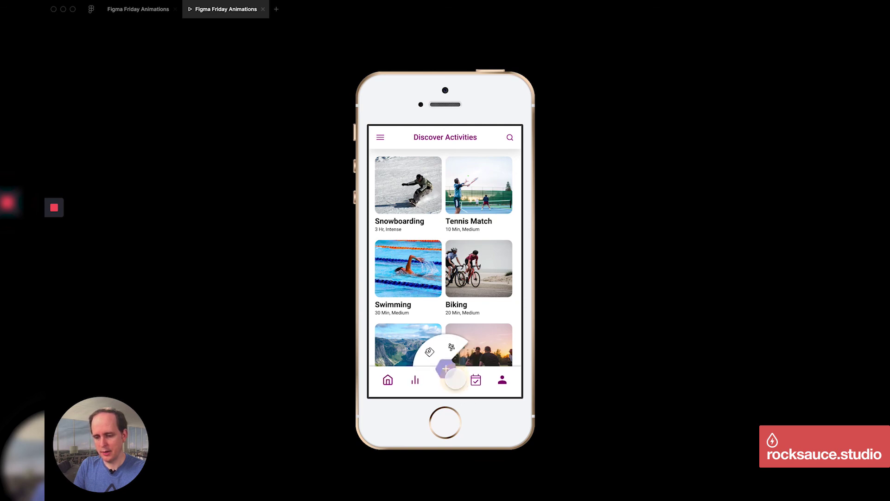
left_click(455, 379)
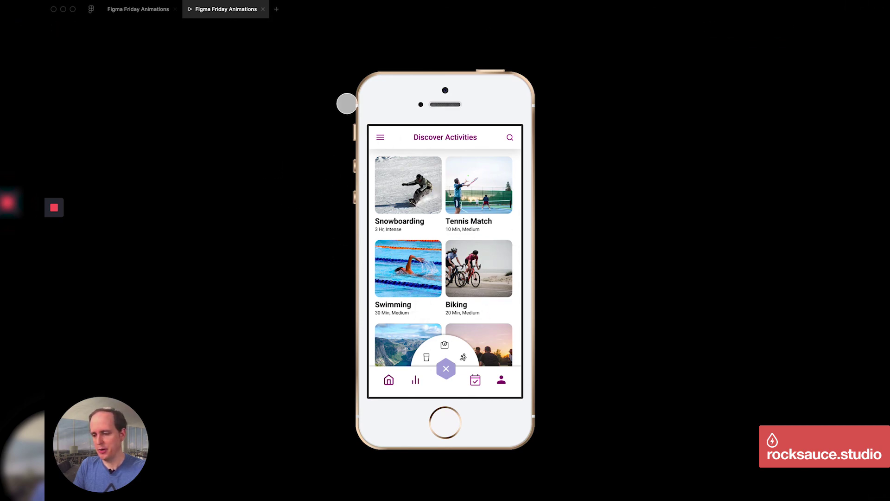
left_click(263, 9)
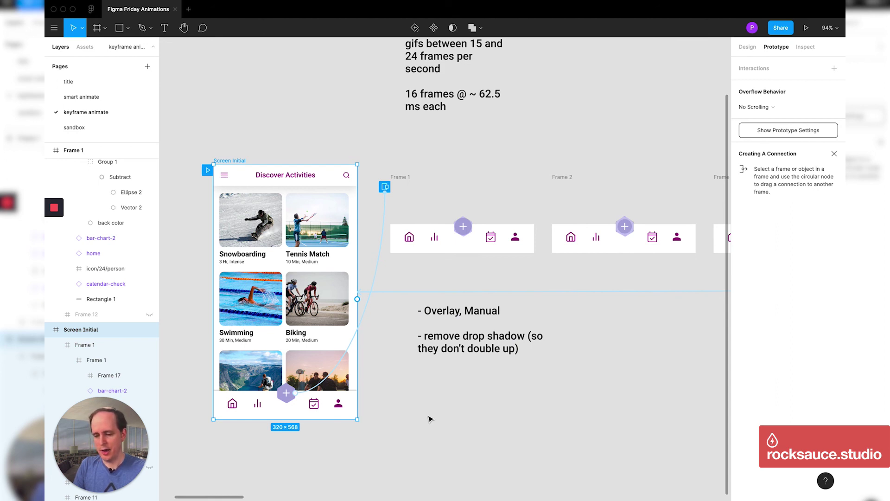
scroll(430, 419, "up", 2)
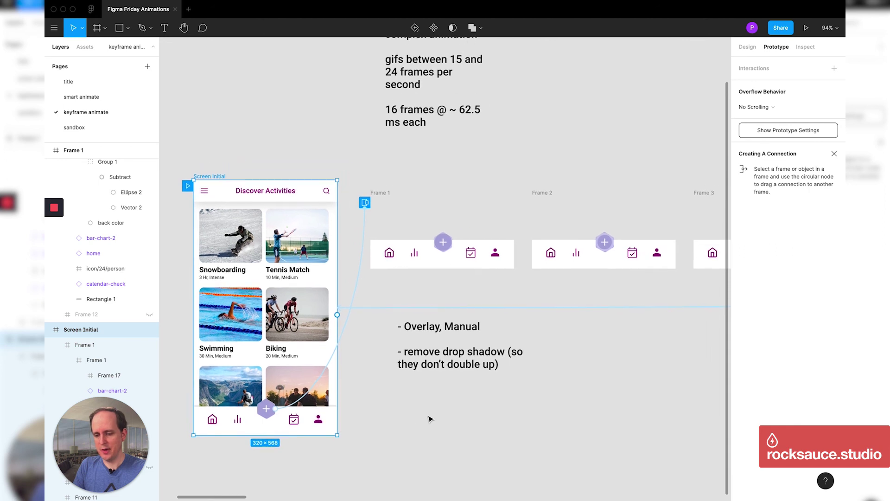
scroll(430, 419, "down", 1)
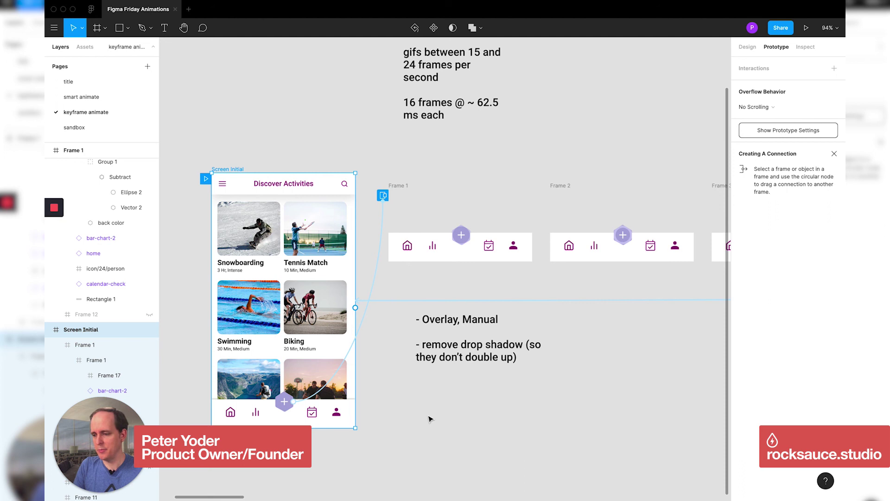
scroll(355, 119, "left", 2)
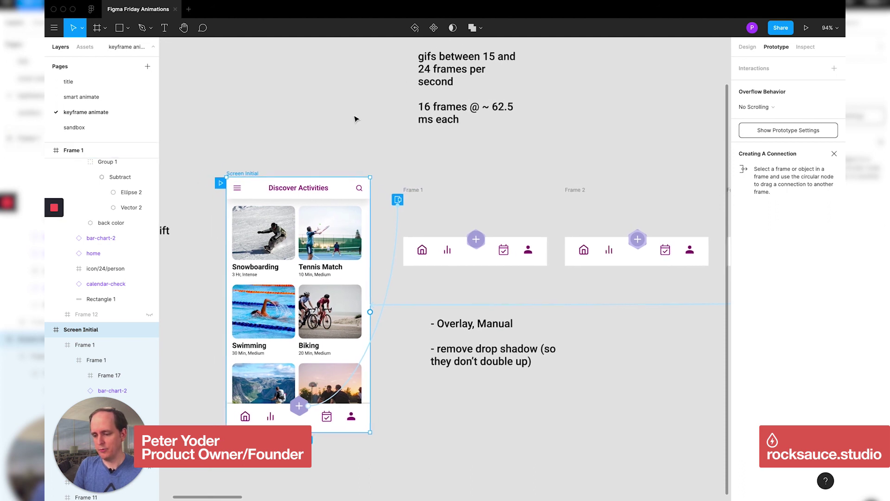
scroll(356, 119, "down", 3)
scroll(355, 119, "right", 1)
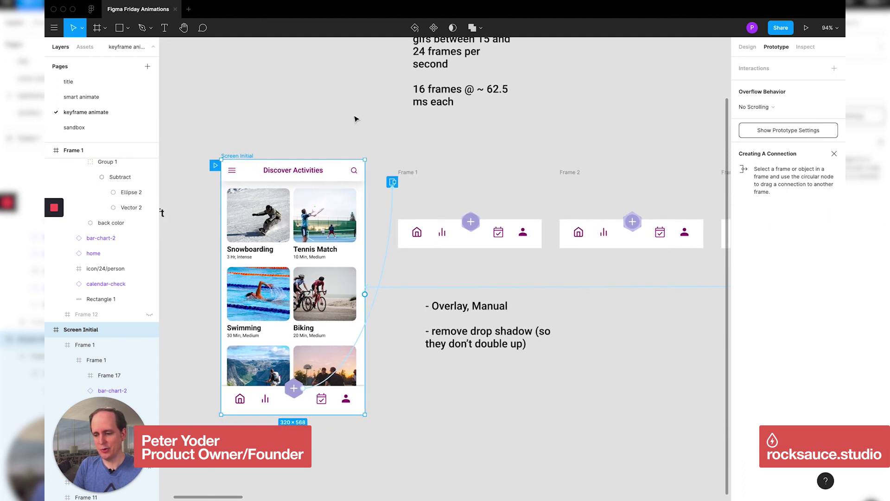
scroll(355, 119, "up", 2)
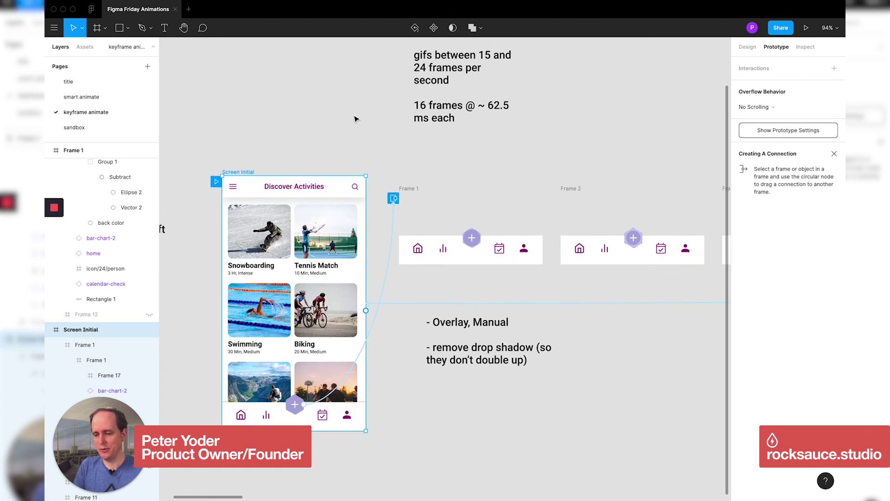
scroll(355, 120, "left", 1)
scroll(356, 119, "down", 2)
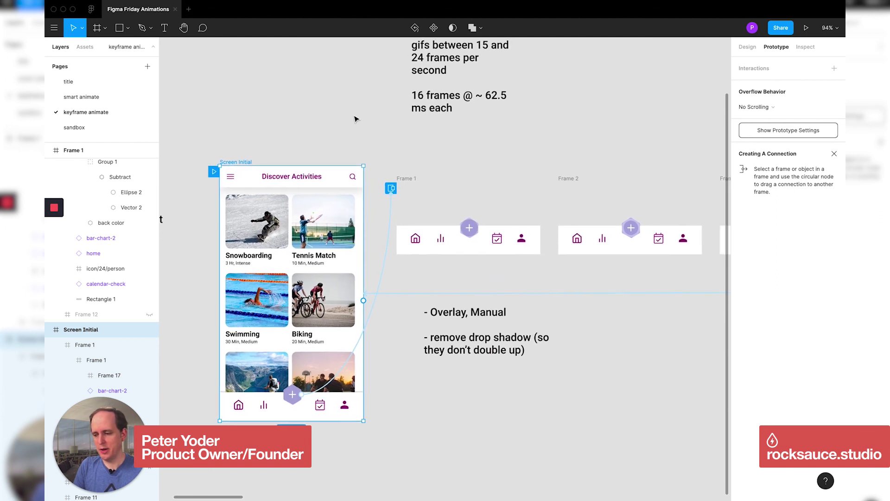